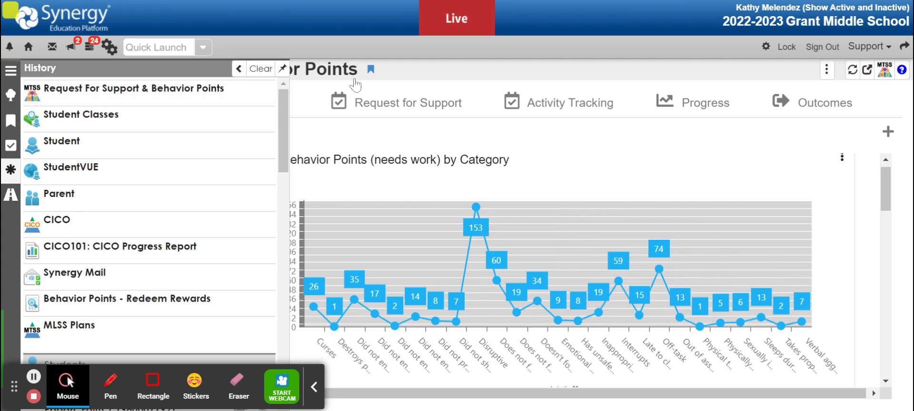
Dismiss the History panel and review the dashboard's options for adding new items and dashboard parts
click(428, 76)
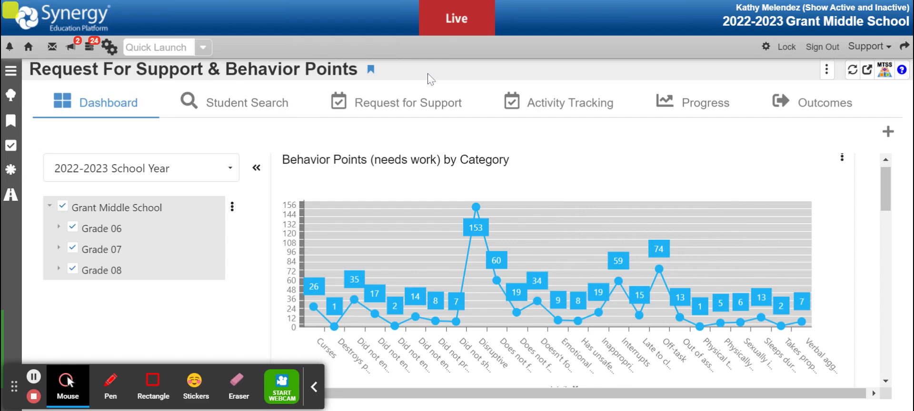
click(111, 391)
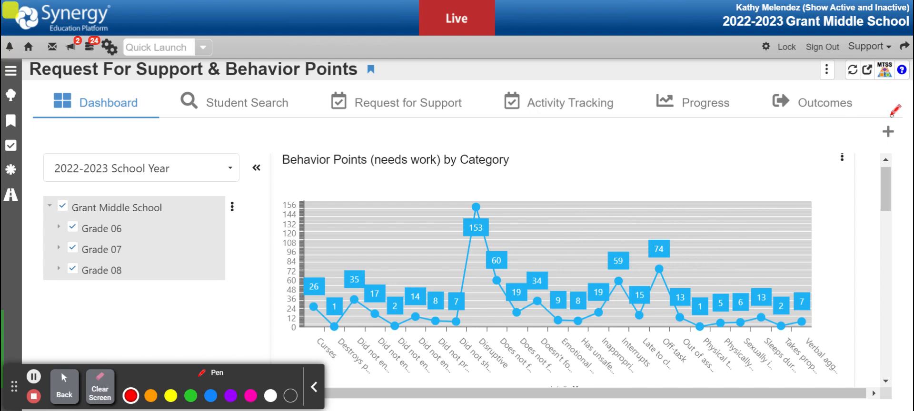
mouse_move(893, 116)
mouse_down()
mouse_move(868, 125)
mouse_move(889, 142)
mouse_move(899, 115)
mouse_up()
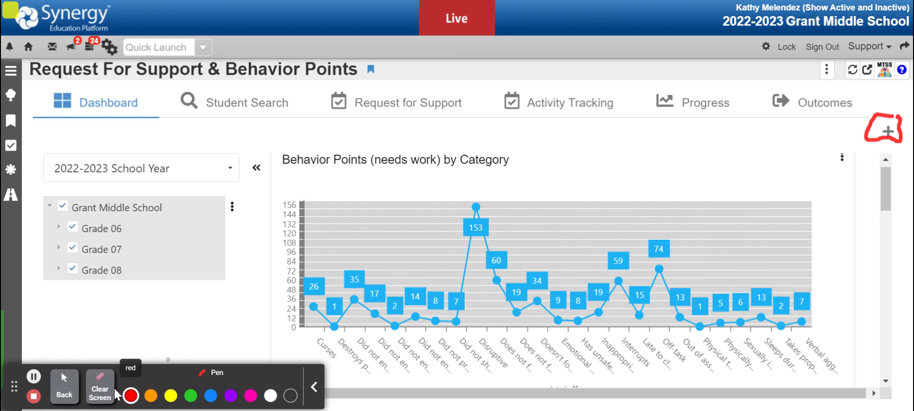
click(69, 398)
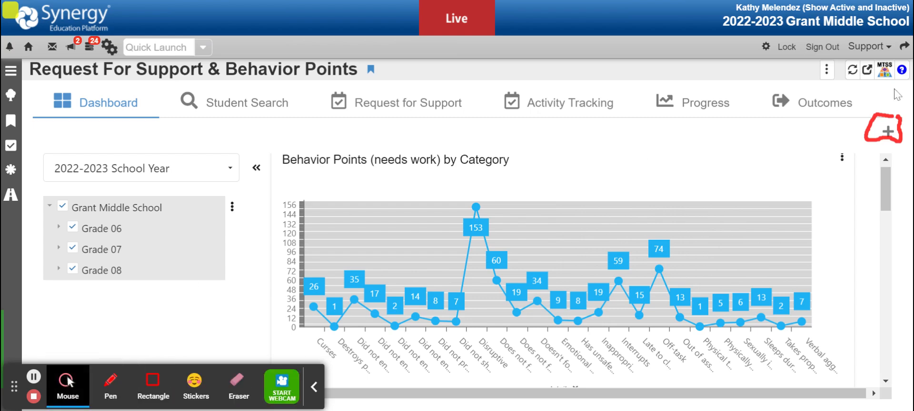
click(888, 136)
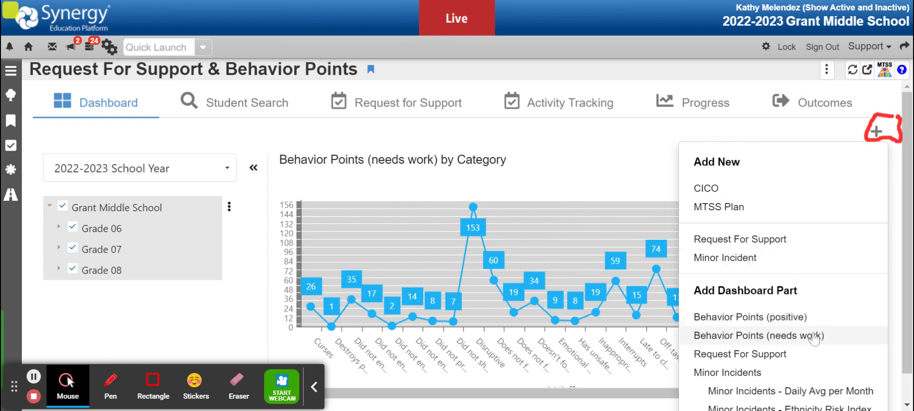
click(615, 162)
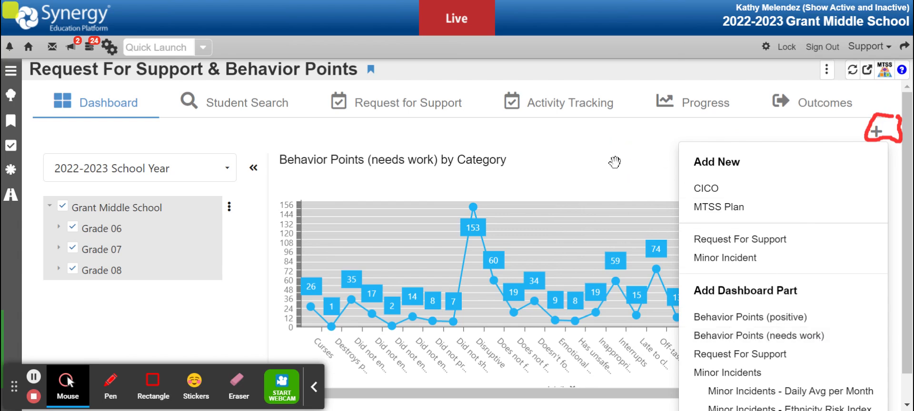
click(582, 160)
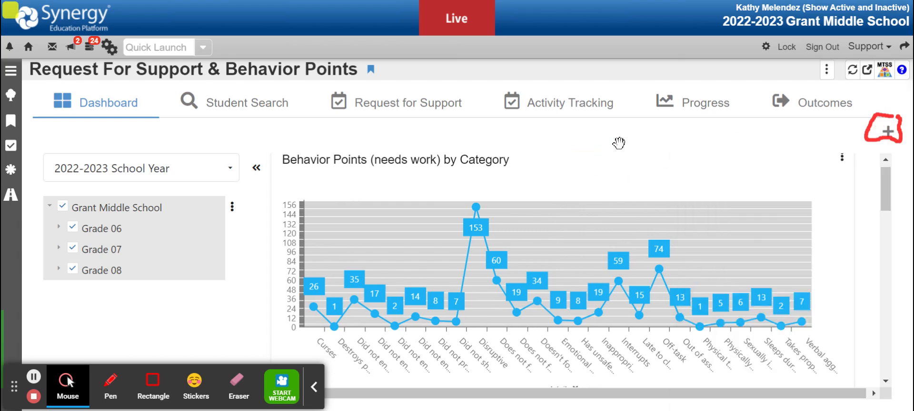
Check the chart type and grouping options of the Behavior Points (needs work) by Category line chart
drag(883, 185, 882, 171)
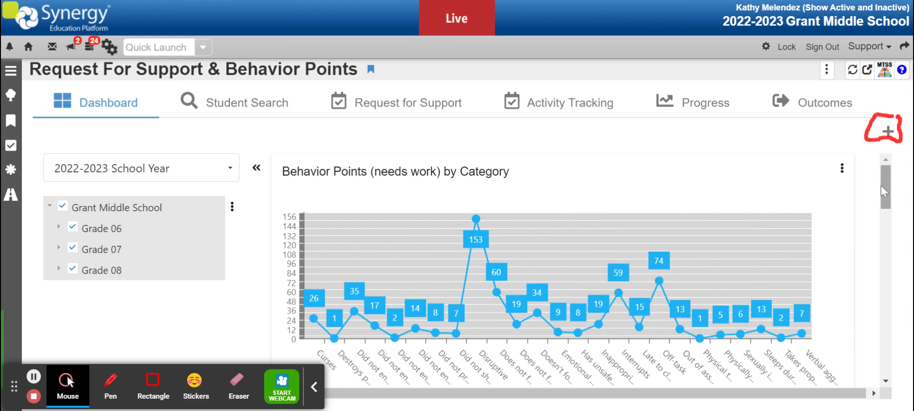
click(841, 170)
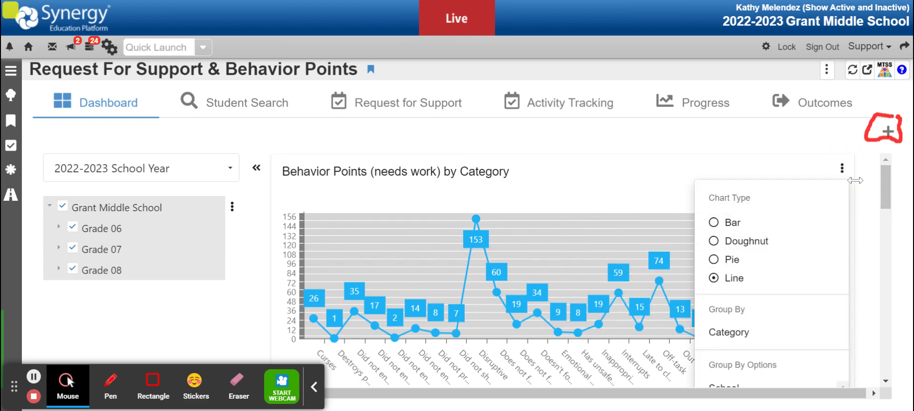
click(842, 168)
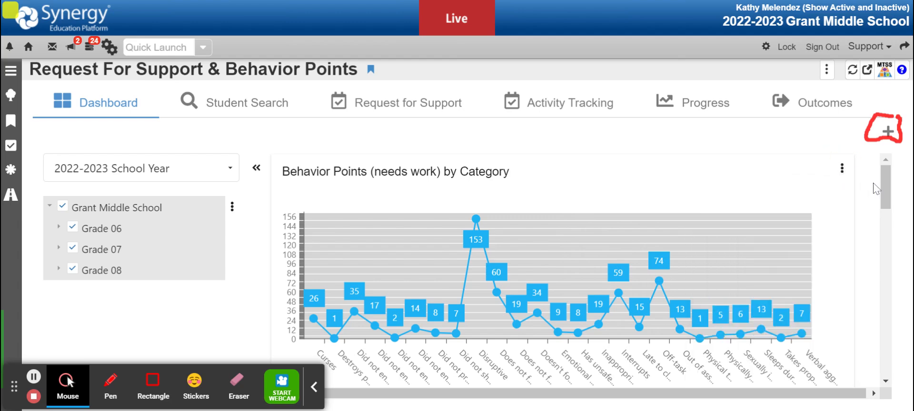
Expand the details of the Behavior Points (needs work) line chart and export the records filtered by the student's last name
drag(889, 186, 883, 228)
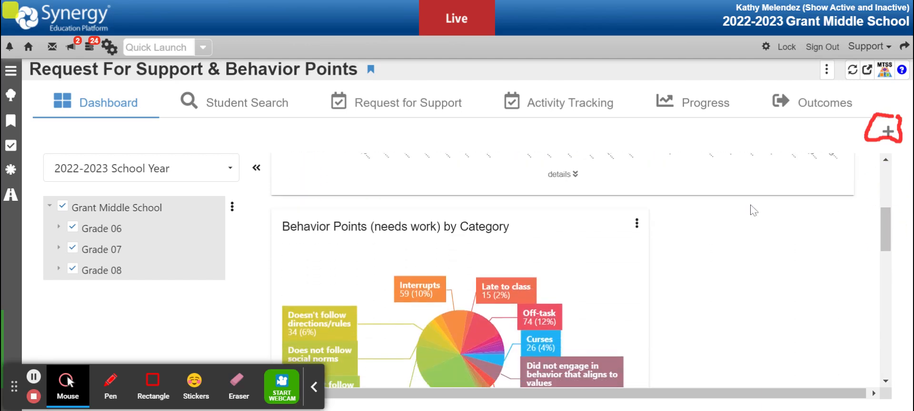
click(571, 176)
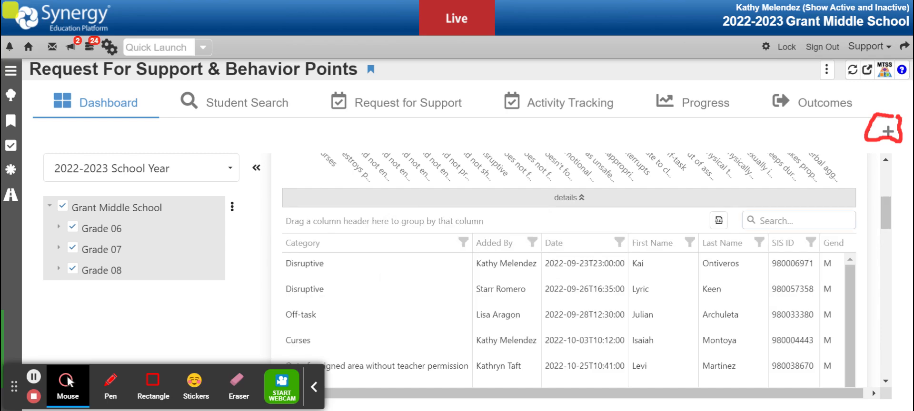
click(799, 220)
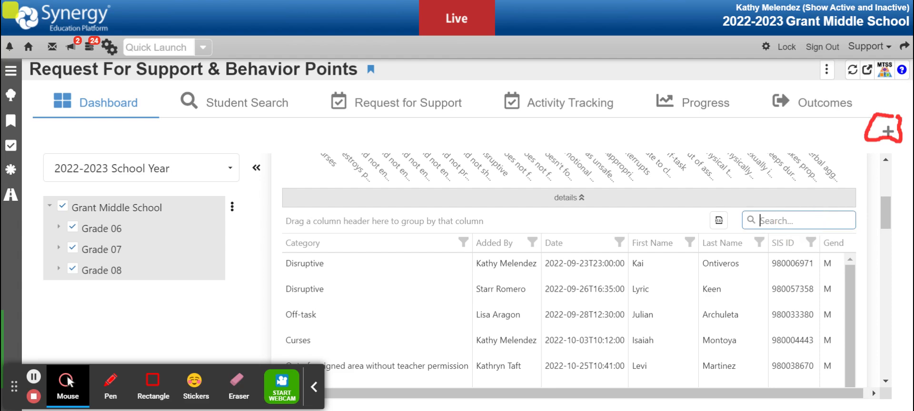
text(lasner)
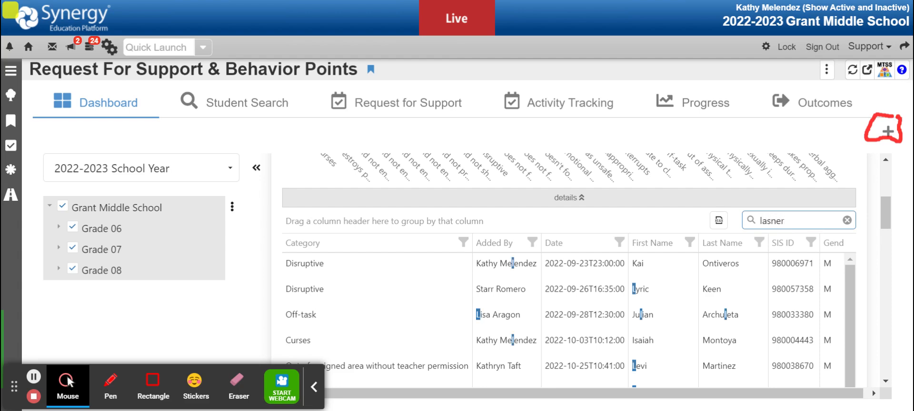
drag(853, 287, 857, 269)
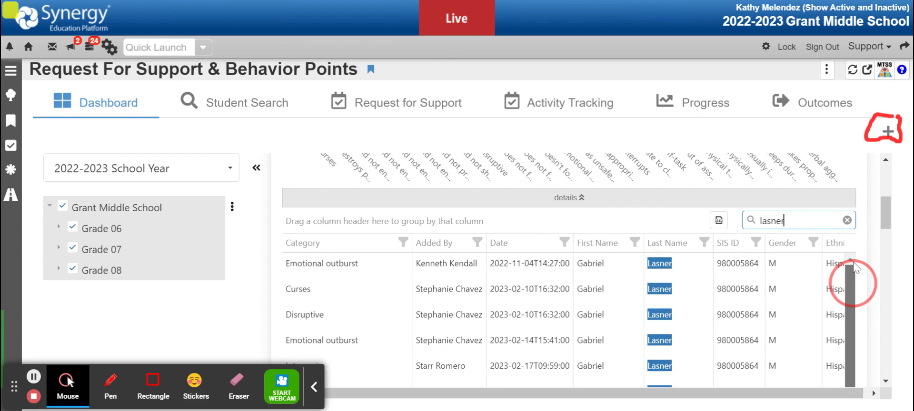
click(719, 219)
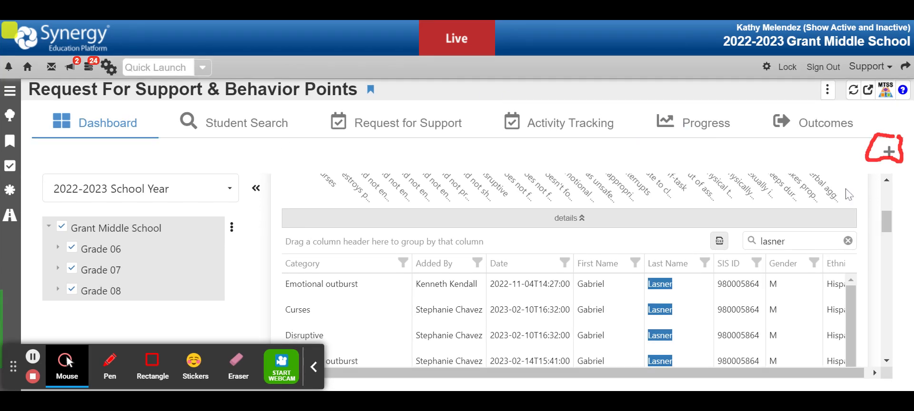
Expand the details of the positive behavior points pie chart and export the records filtered by the student's last name
drag(884, 231, 879, 326)
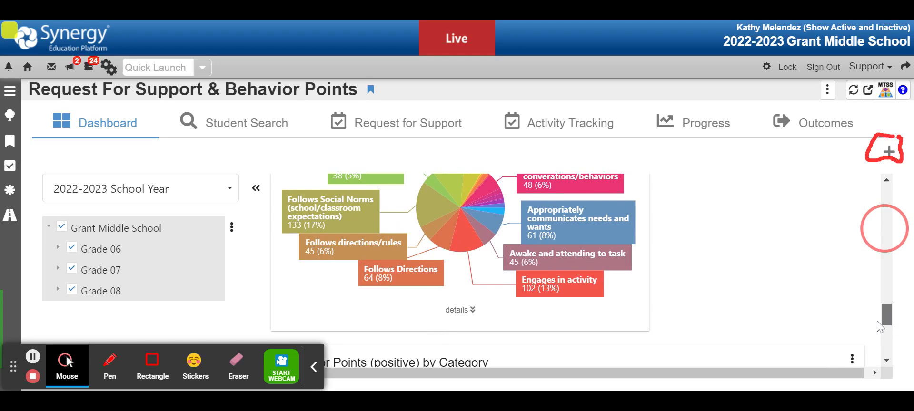
click(465, 312)
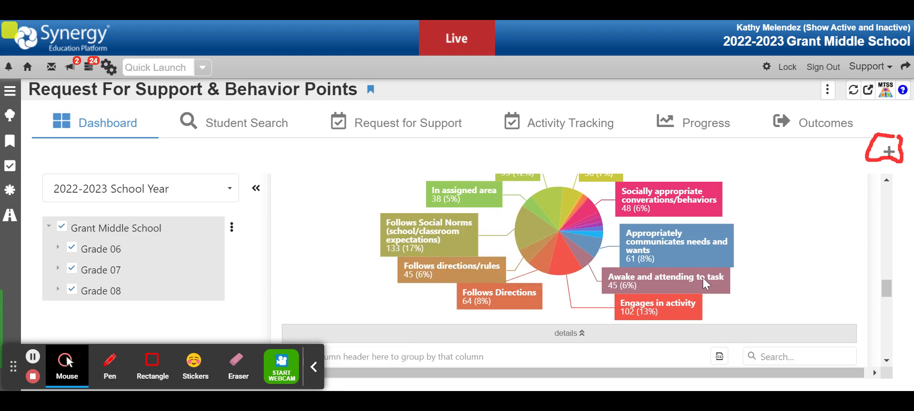
scroll(891, 294, down, 3)
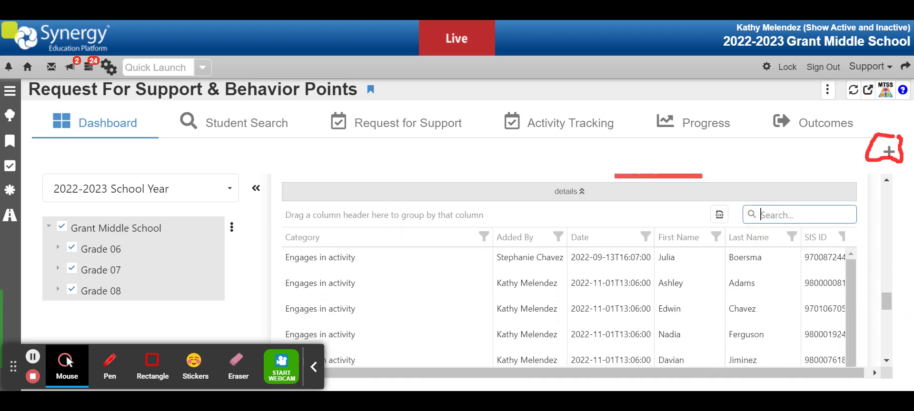
click(767, 67)
click(775, 212)
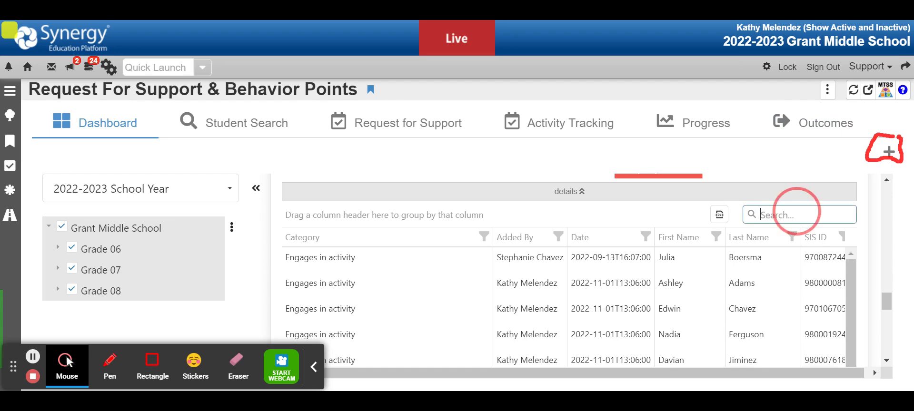
text(lasner)
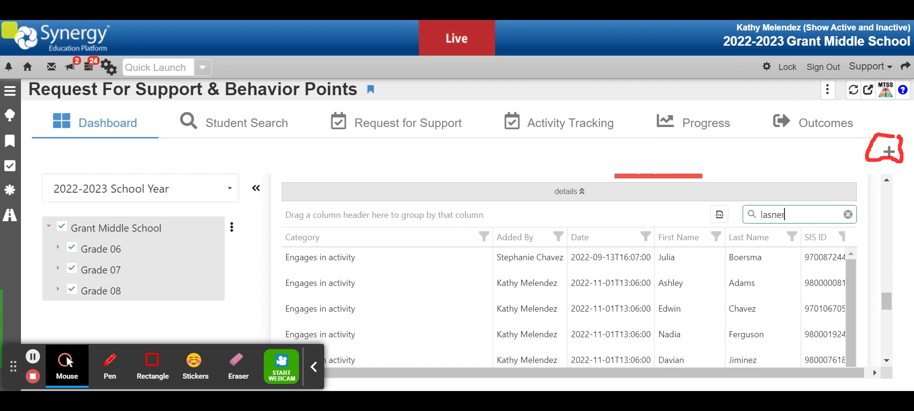
click(719, 217)
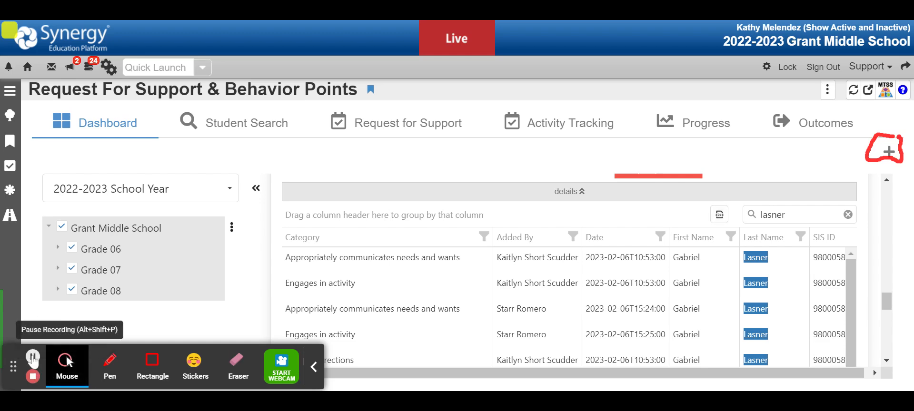
Switch to the needs work 022223 workbook in Excel, enable editing and delete the columns from Gender through Actions
click(33, 358)
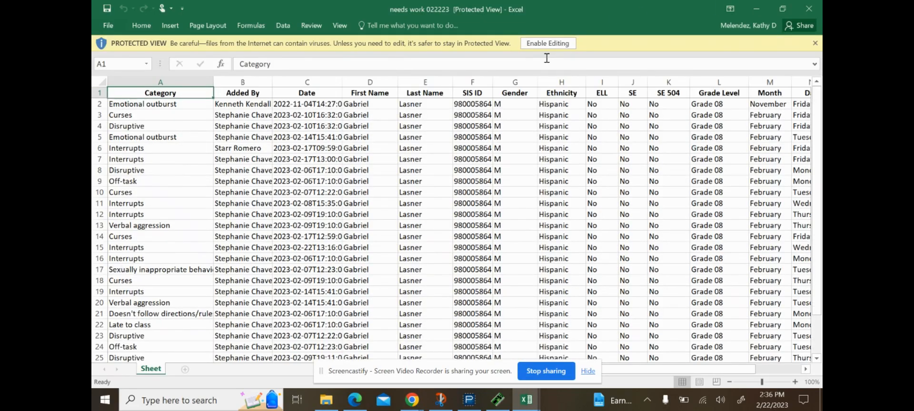
click(547, 45)
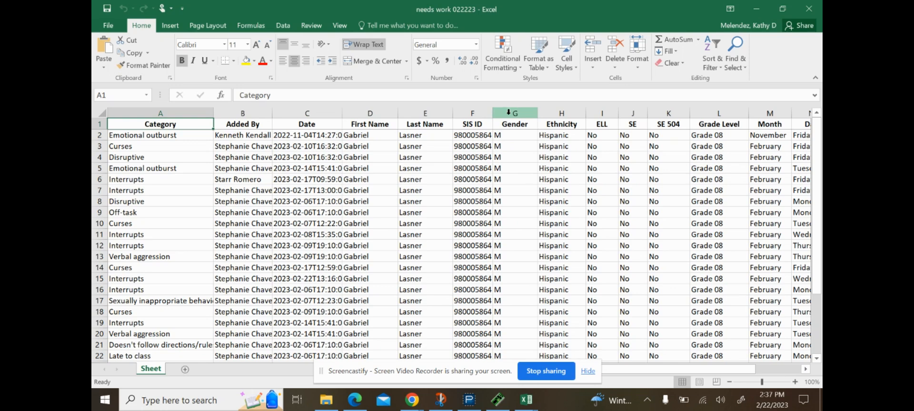
click(511, 113)
drag(511, 113, 712, 135)
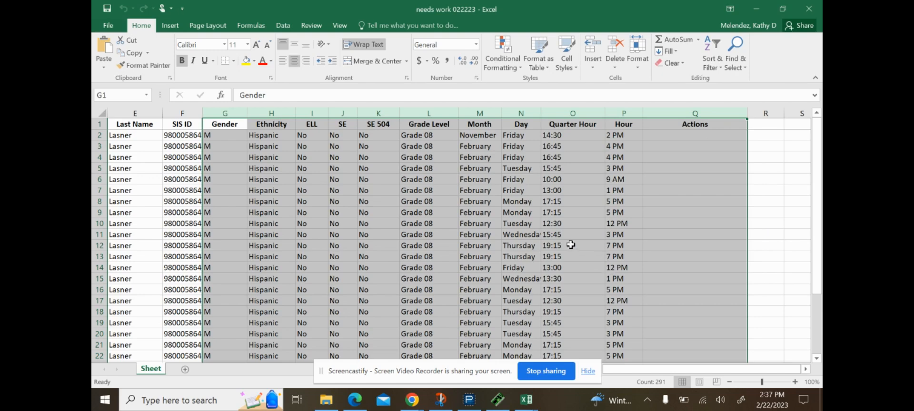
right_click(468, 111)
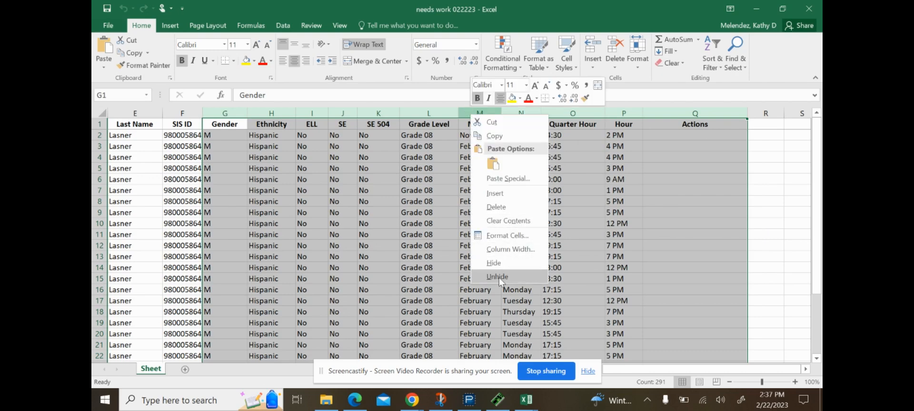
click(497, 207)
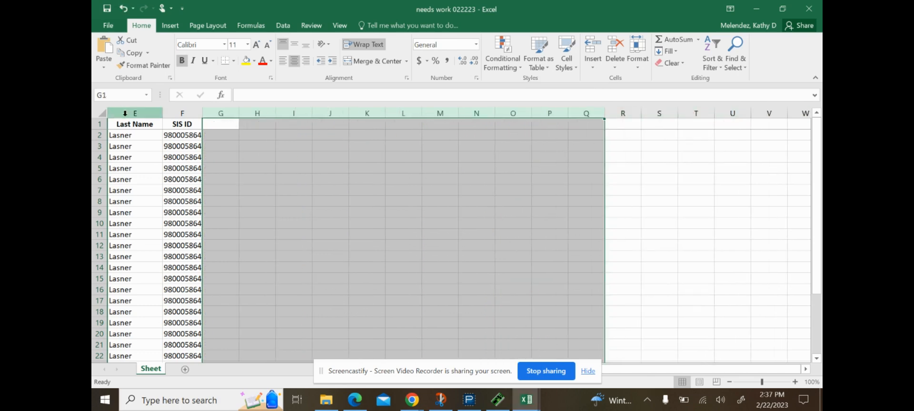
key(ctrl+Left)
key(ctrl+Left)
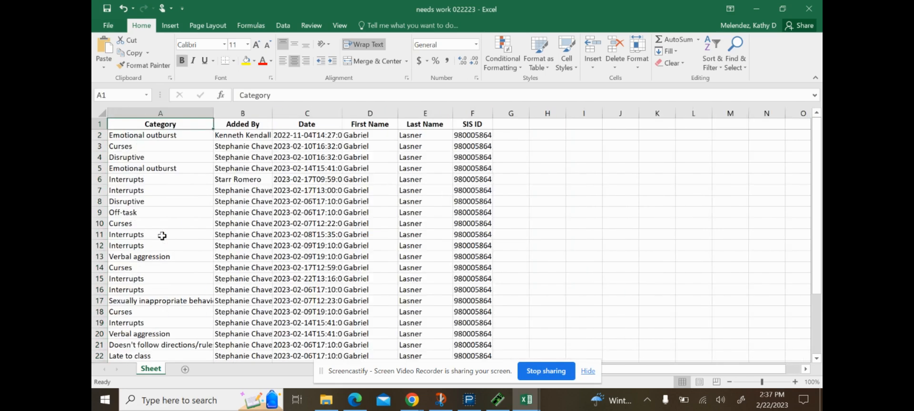
Sort the whole sheet with headers by Category and then by Date, both by values in A to Z order
click(99, 112)
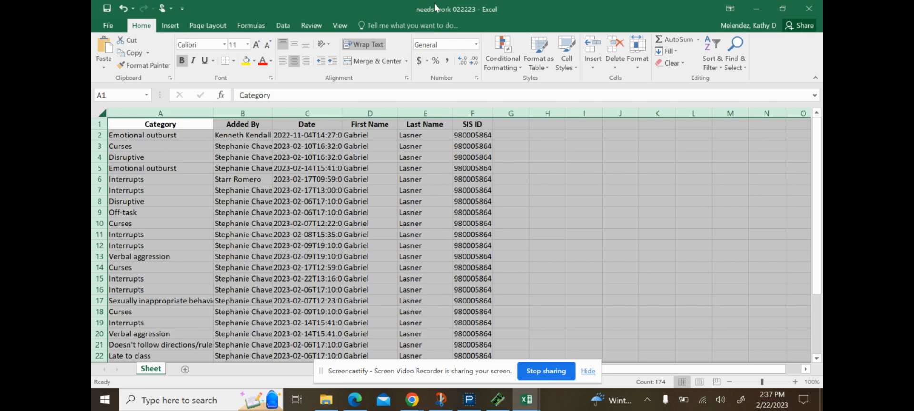
click(287, 28)
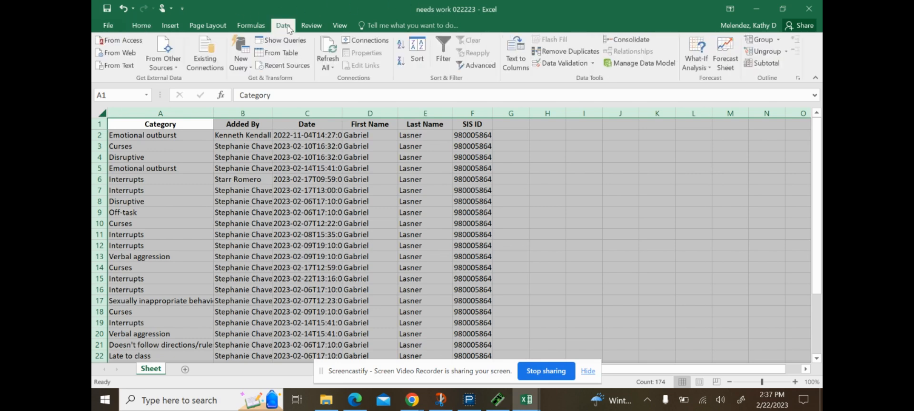
click(418, 61)
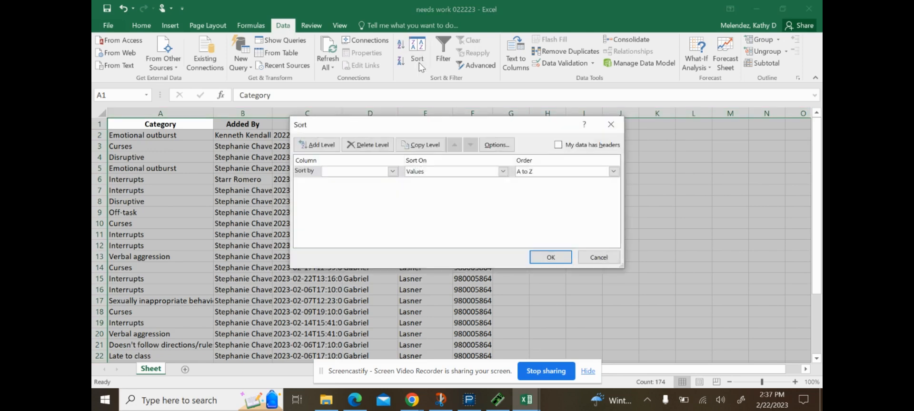
click(392, 172)
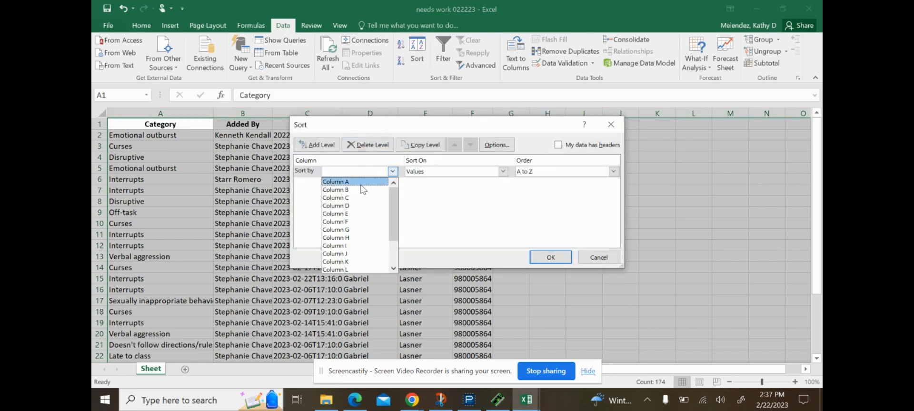
click(560, 147)
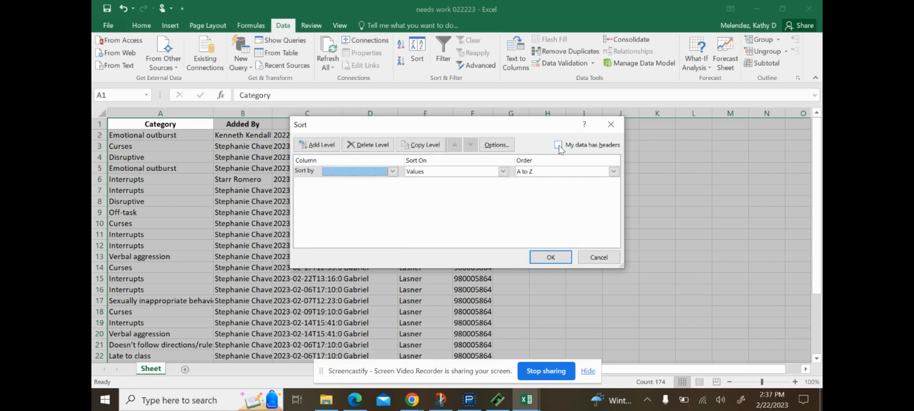
click(558, 145)
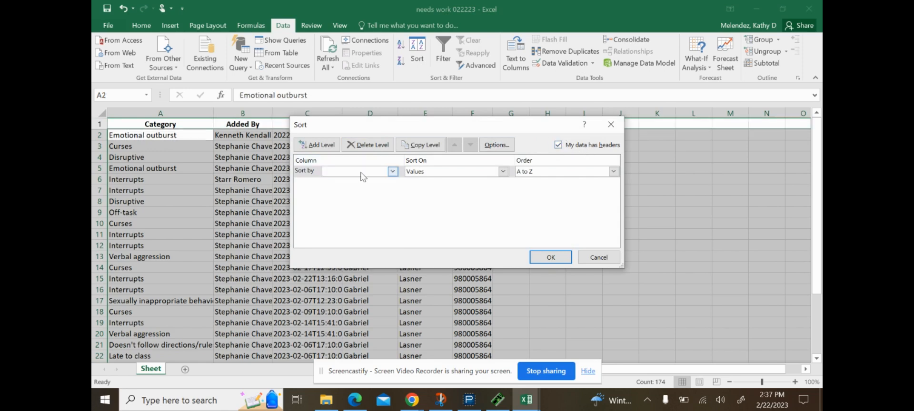
click(393, 172)
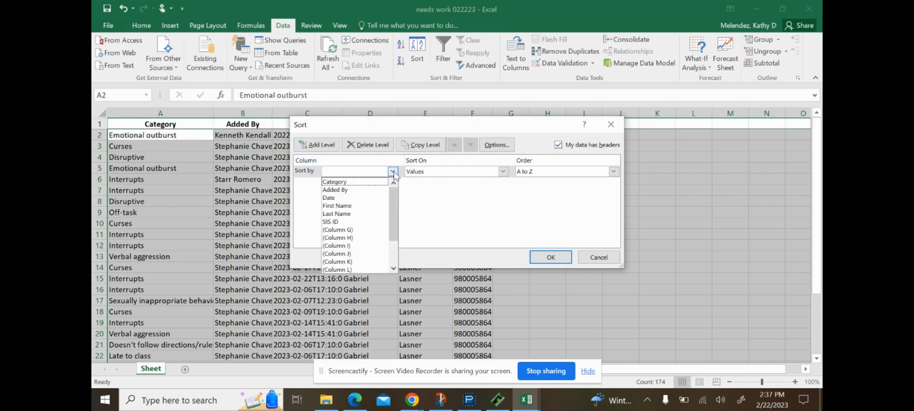
click(347, 183)
click(317, 144)
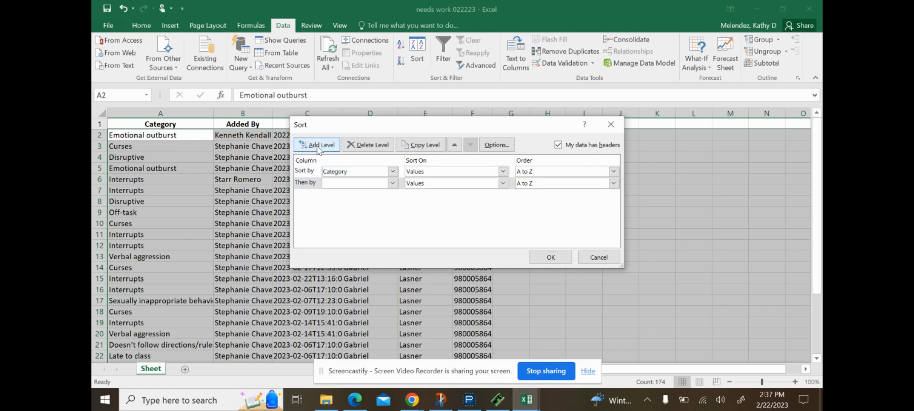
click(392, 184)
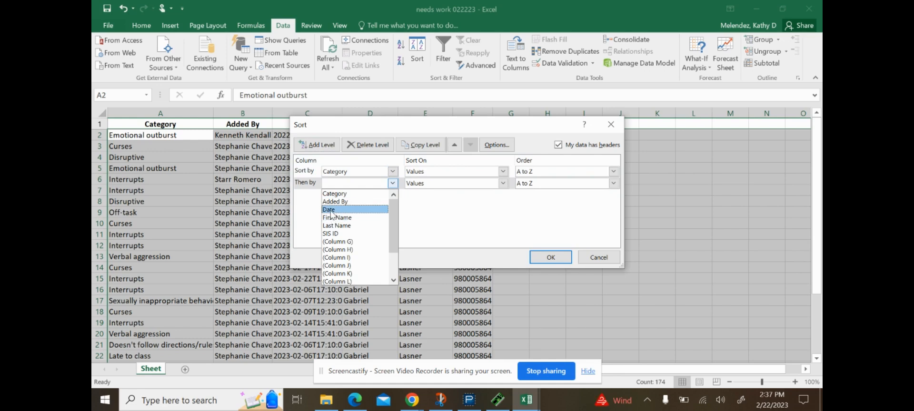
click(352, 210)
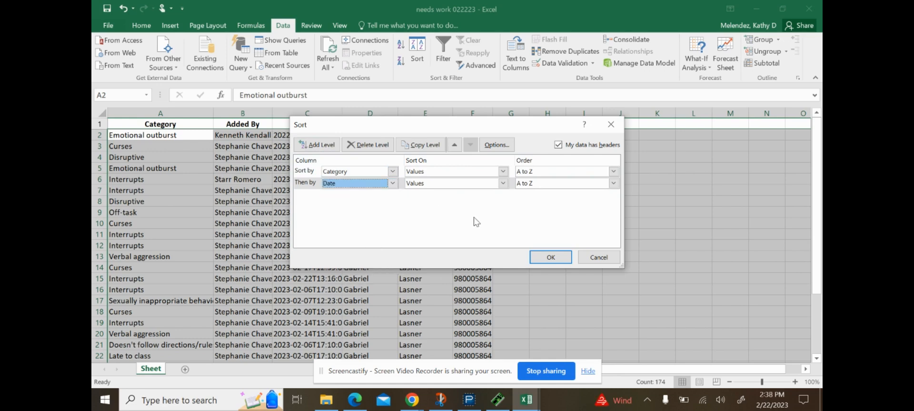
click(551, 257)
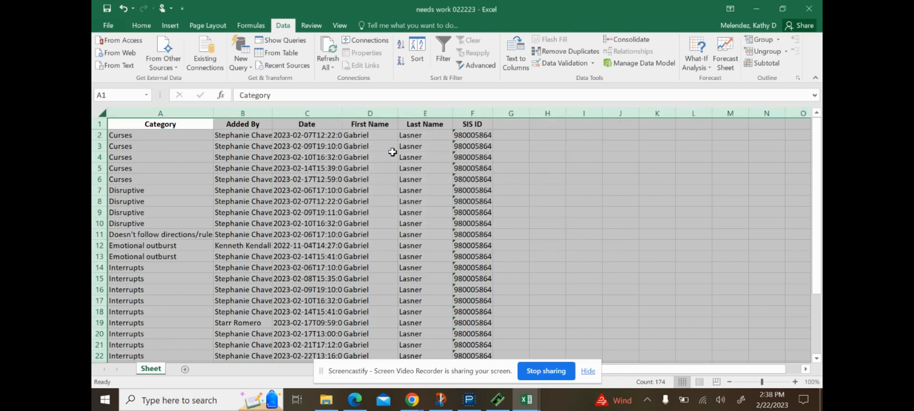
Widen the Date, Added By and Category columns so that their full contents fit
click(331, 138)
drag(342, 119, 371, 115)
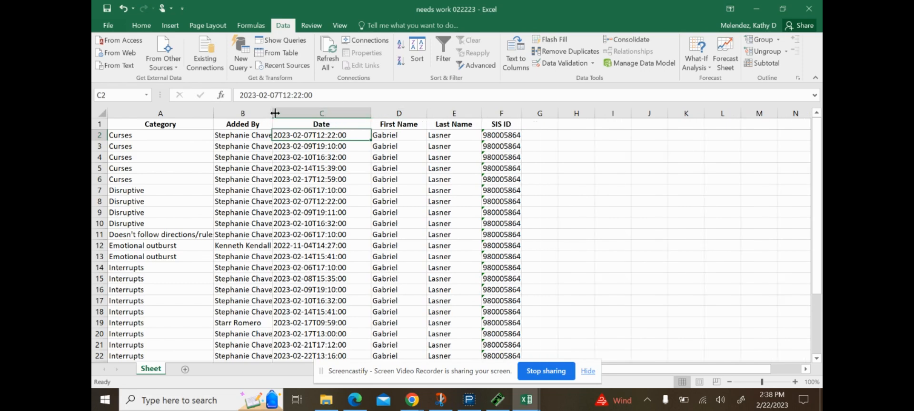
drag(272, 114, 286, 113)
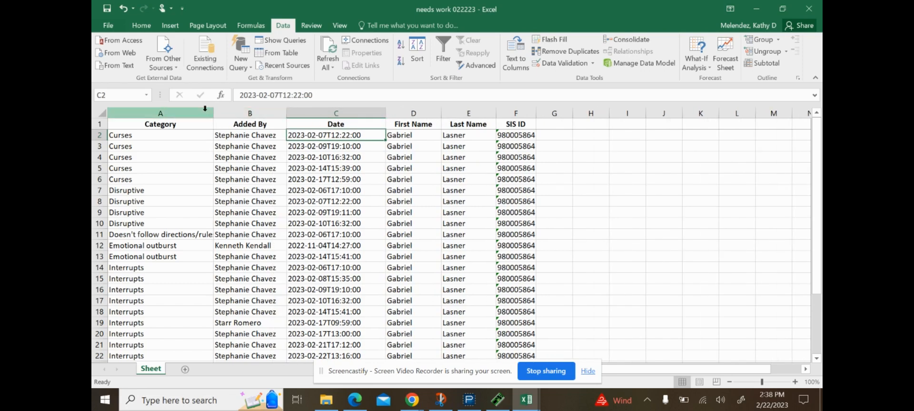
drag(214, 112, 235, 113)
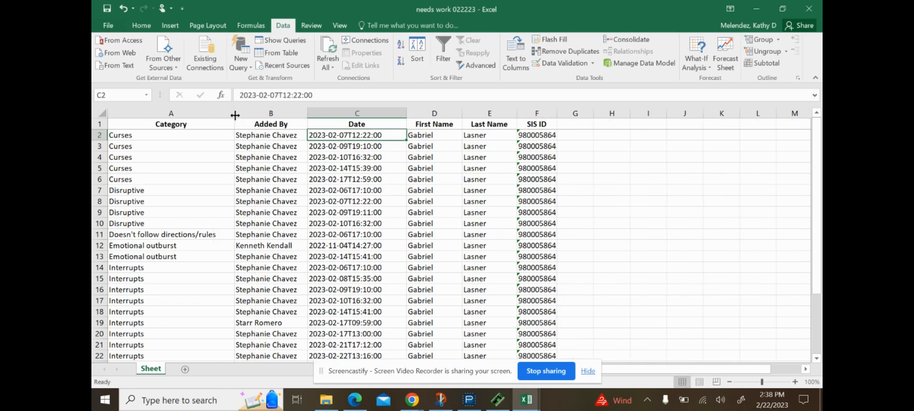
Delete row 12, the Emotional outburst record dated 2022-11-04
drag(817, 248, 818, 305)
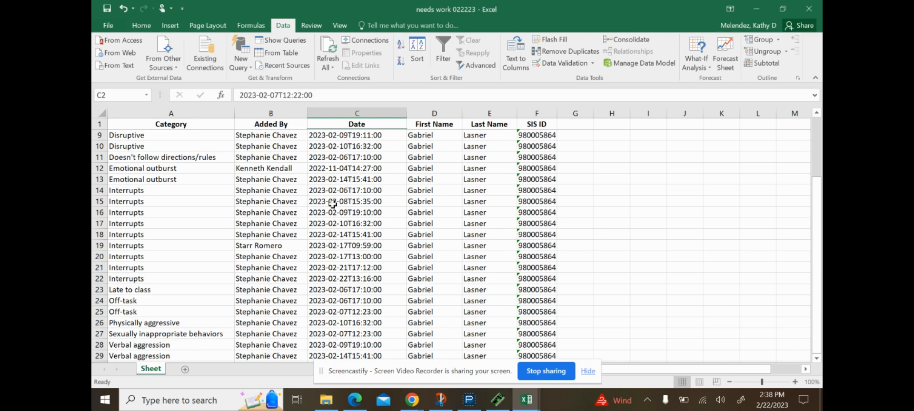
click(238, 171)
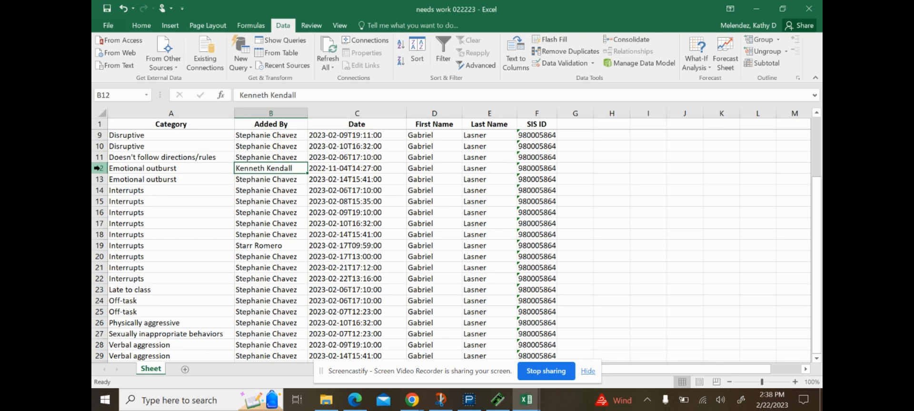
click(97, 168)
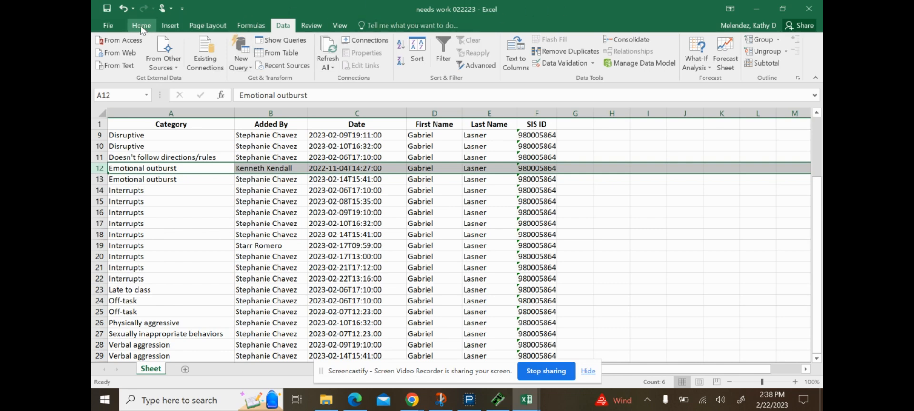
right_click(130, 167)
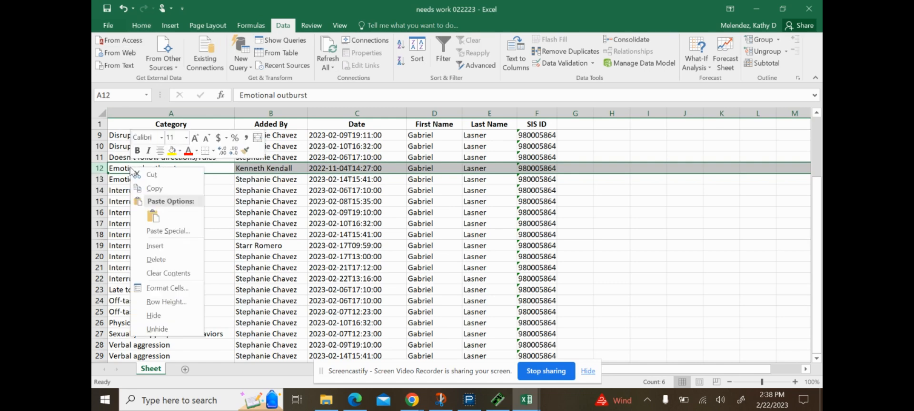
click(155, 260)
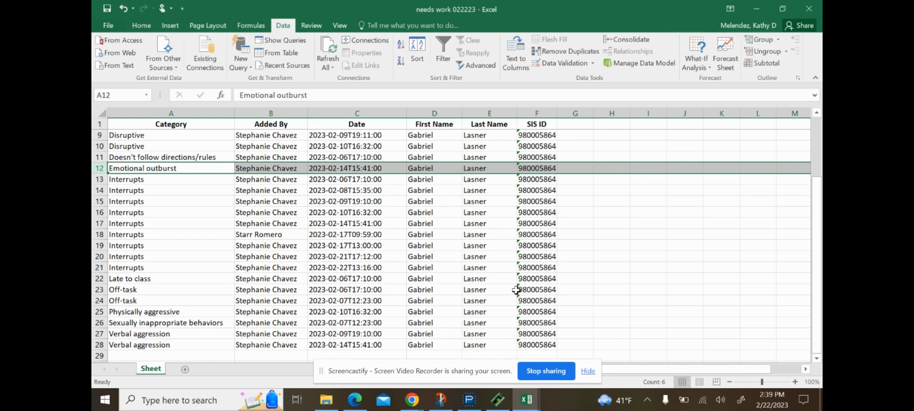
Switch to the positives 022223 workbook, delete the columns from Gender through Actions and return to cell A1
click(526, 401)
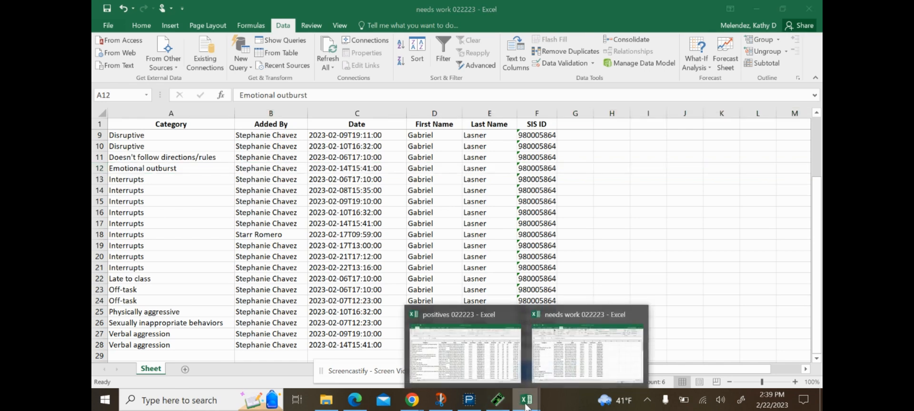
click(493, 341)
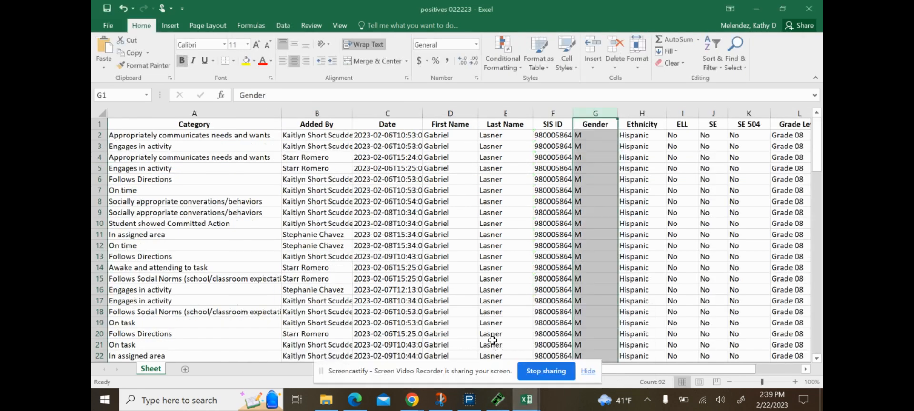
drag(589, 110, 708, 123)
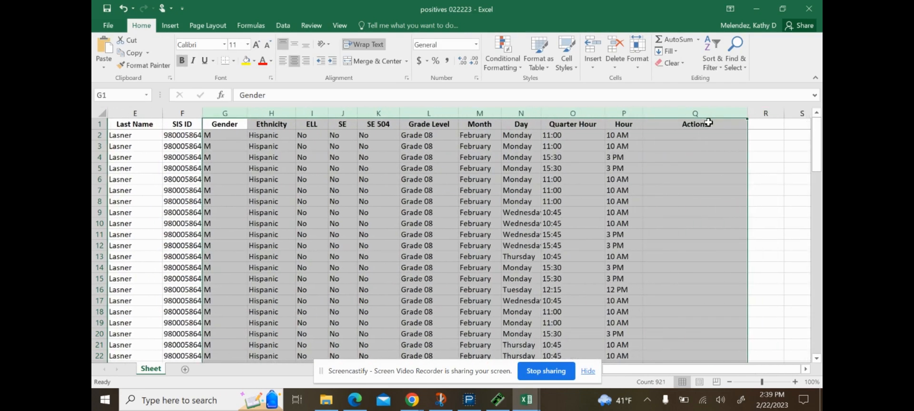
right_click(708, 122)
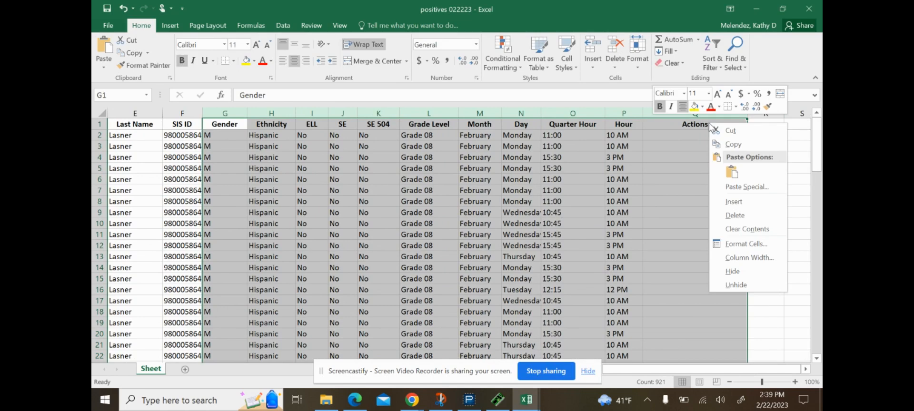
click(734, 214)
key(Left)
key(Left)
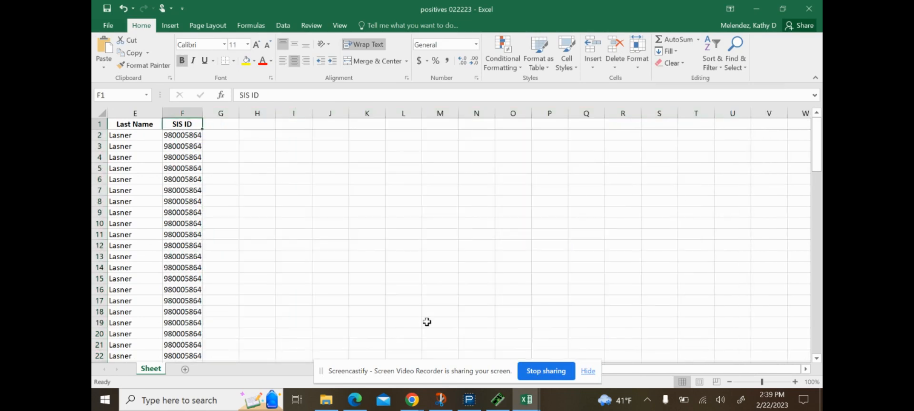
key(Left)
key(Left)
key(Left)
key(Left)
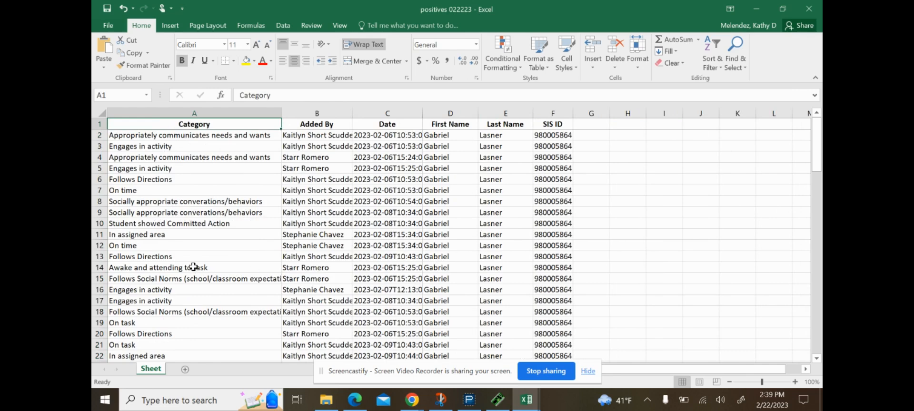
Sort the entire positives sheet with headers by Category and then by Date, both by values from A to Z
click(98, 110)
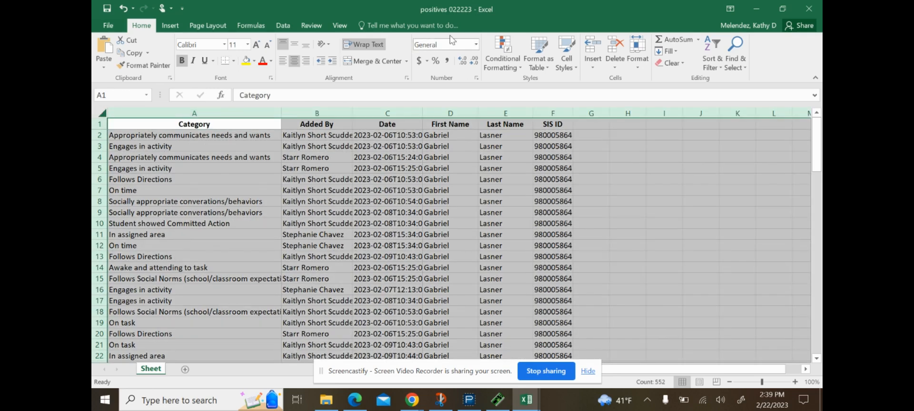
click(285, 25)
click(419, 68)
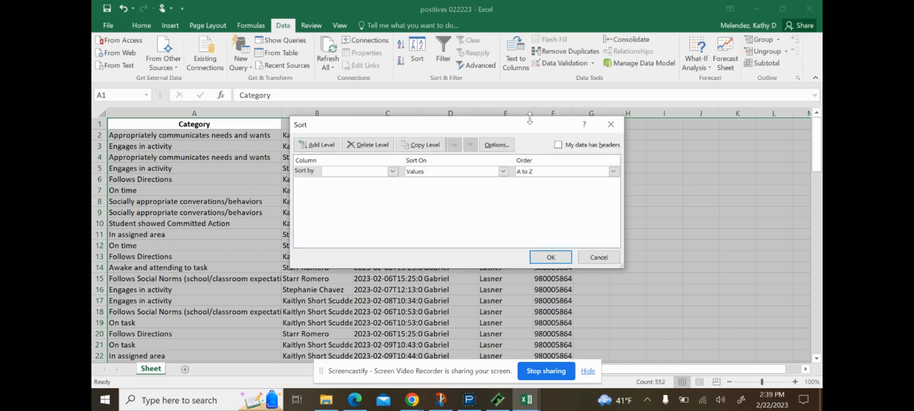
click(558, 144)
click(393, 172)
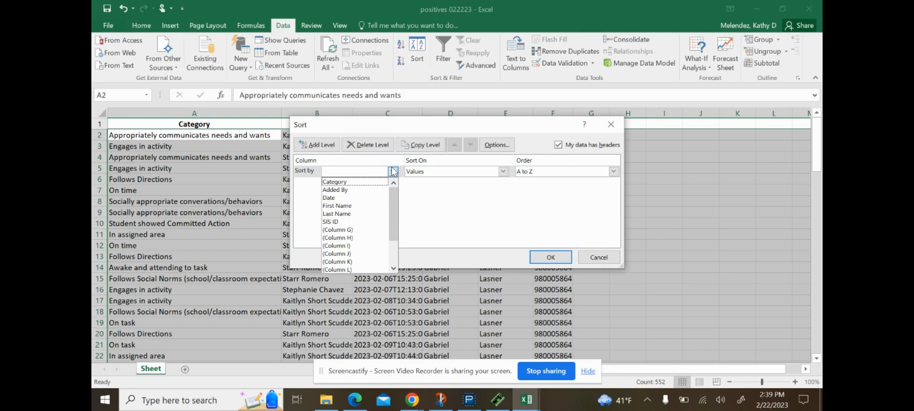
click(339, 183)
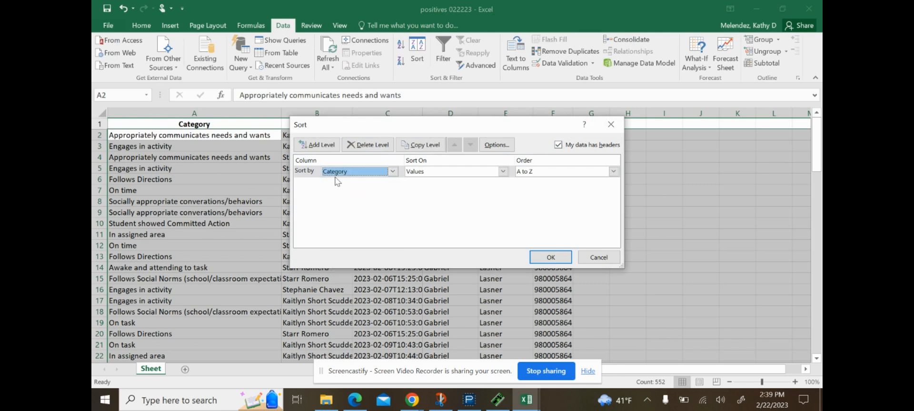
click(313, 146)
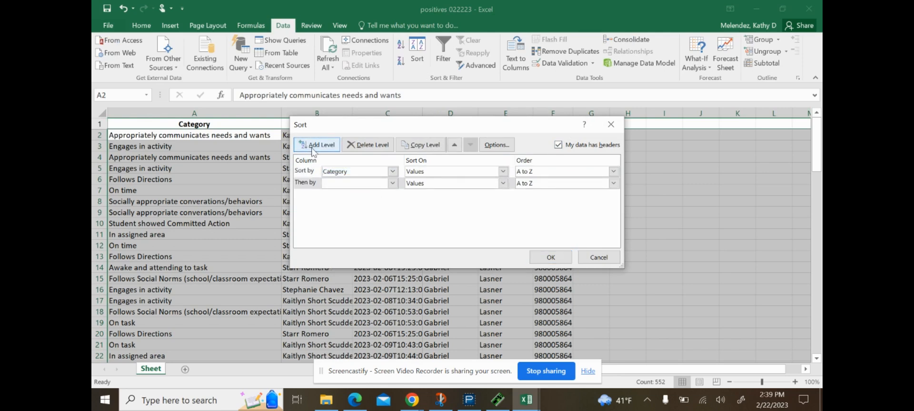
click(393, 183)
click(339, 210)
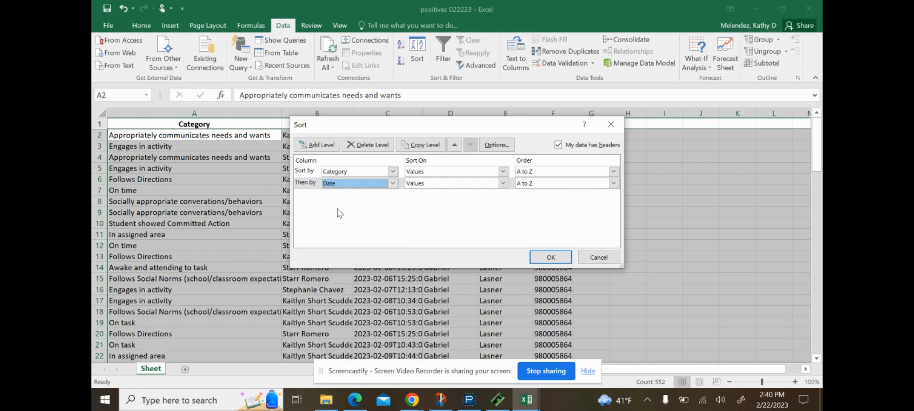
click(550, 257)
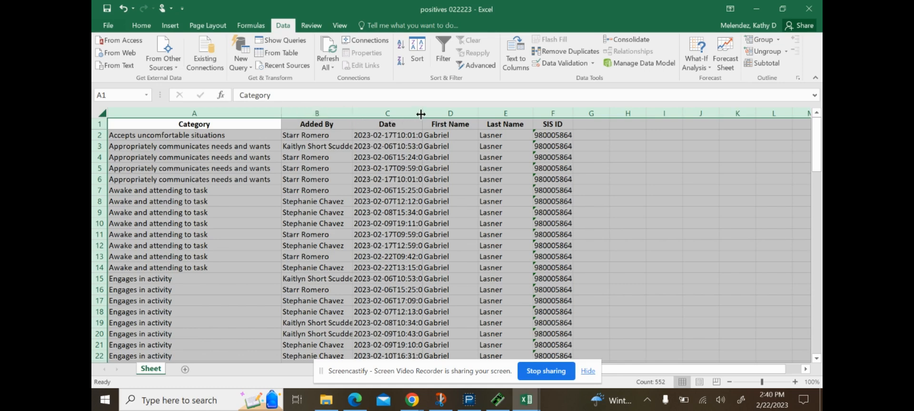
Widen the Date column of the positives sheet to fit the full timestamps and review the sorted records through the last row
click(411, 144)
drag(423, 114, 452, 113)
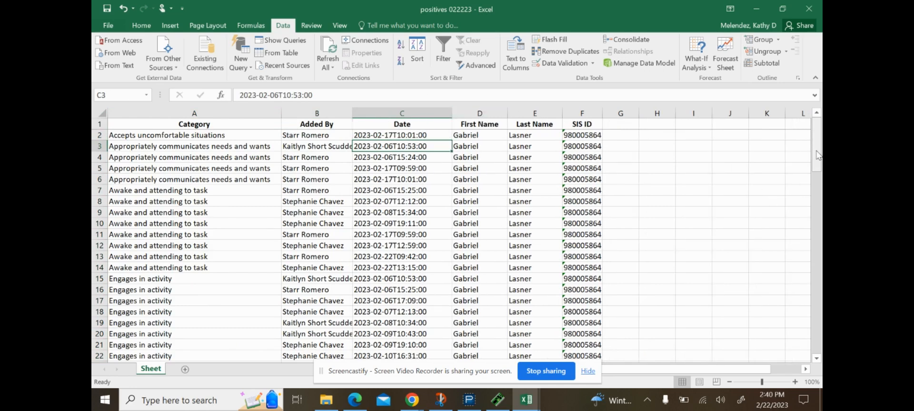
drag(820, 149, 820, 329)
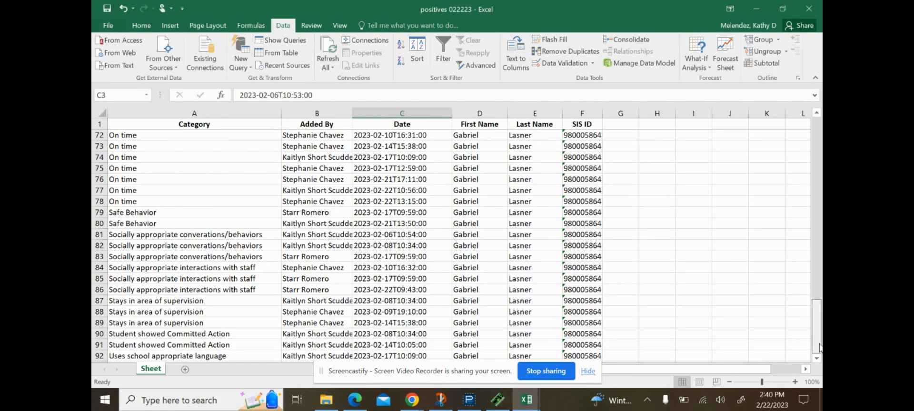
drag(820, 348, 818, 94)
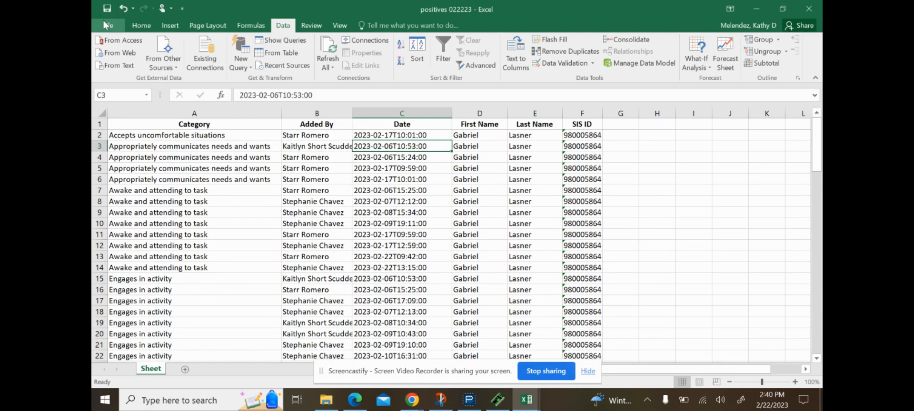
Copy the entire positives 022223 sheet and paste it into a new blank workbook
click(100, 113)
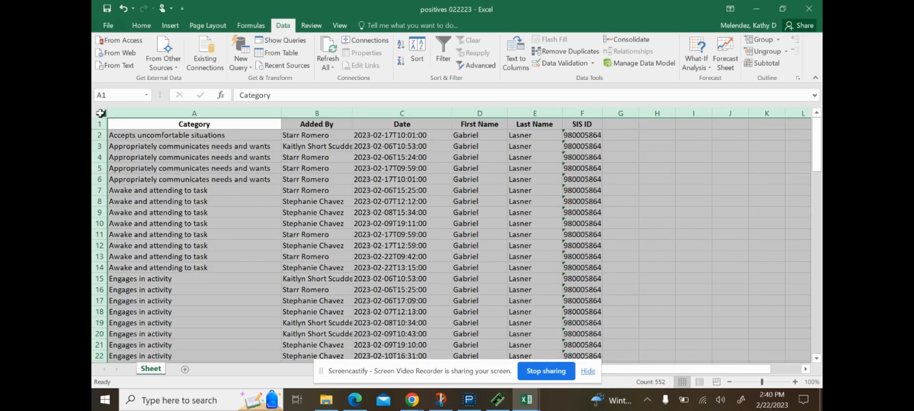
key(ctrl+c)
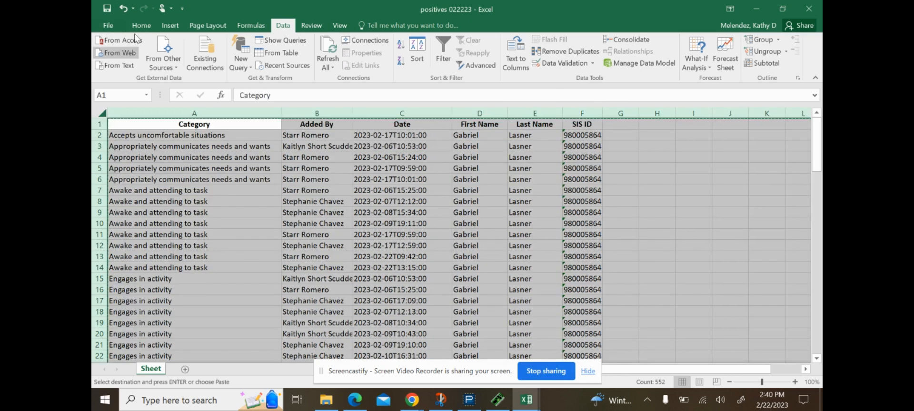
click(111, 26)
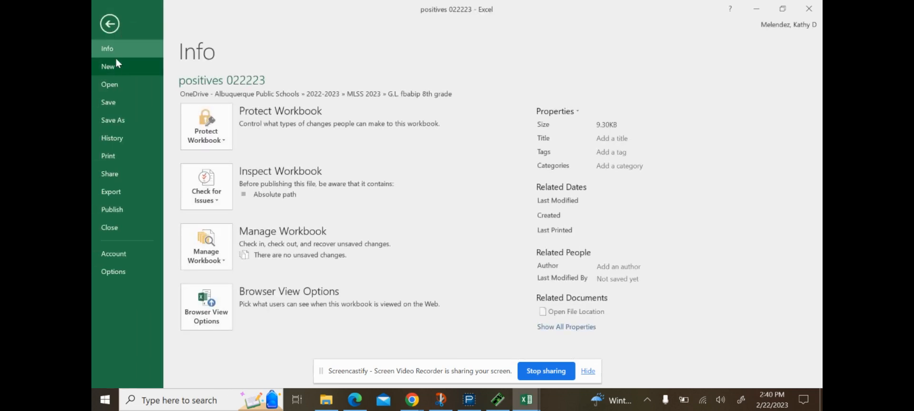
click(113, 70)
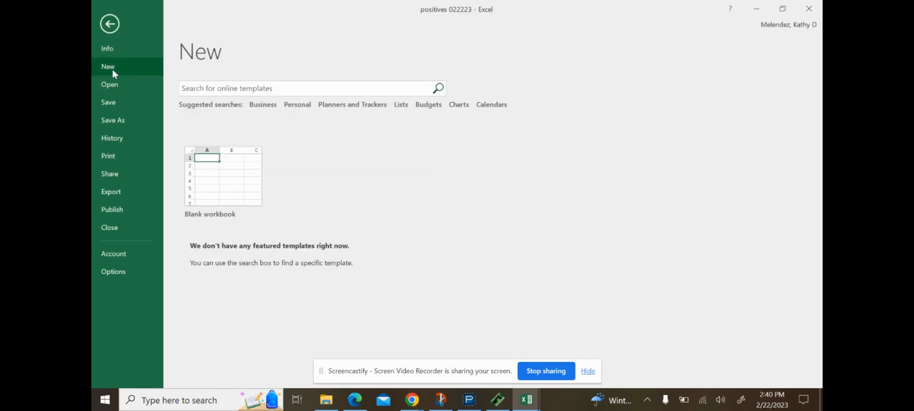
click(220, 167)
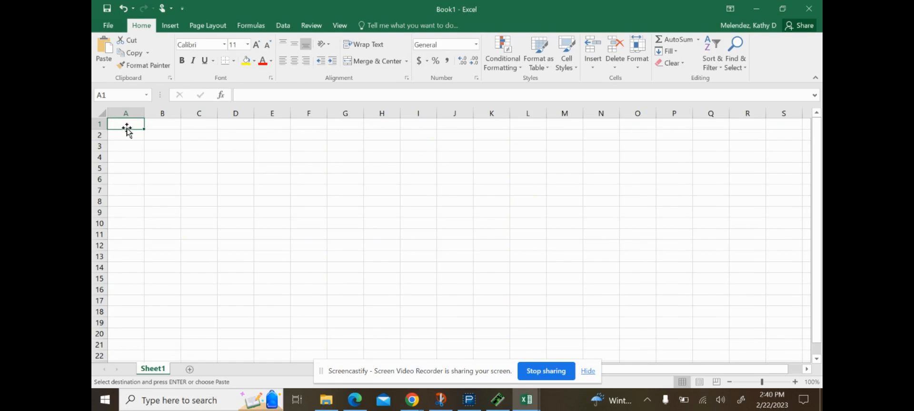
click(99, 113)
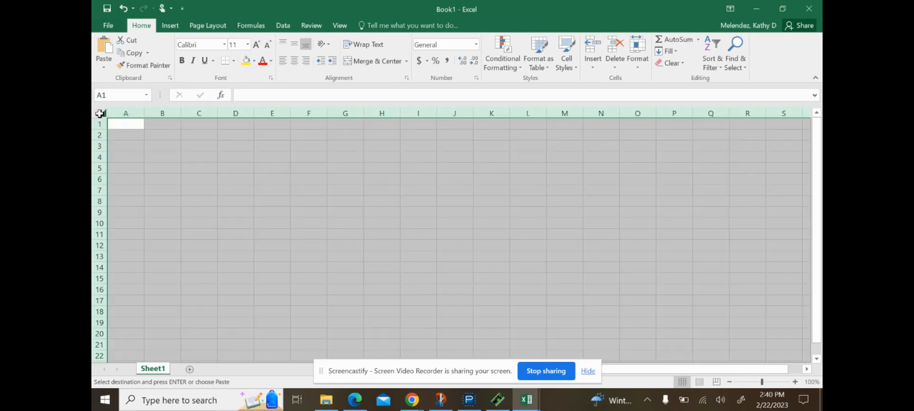
key(ctrl+v)
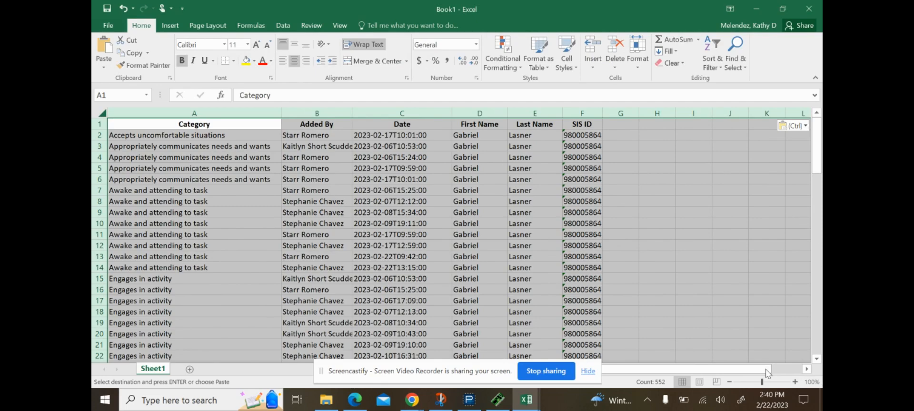
click(735, 333)
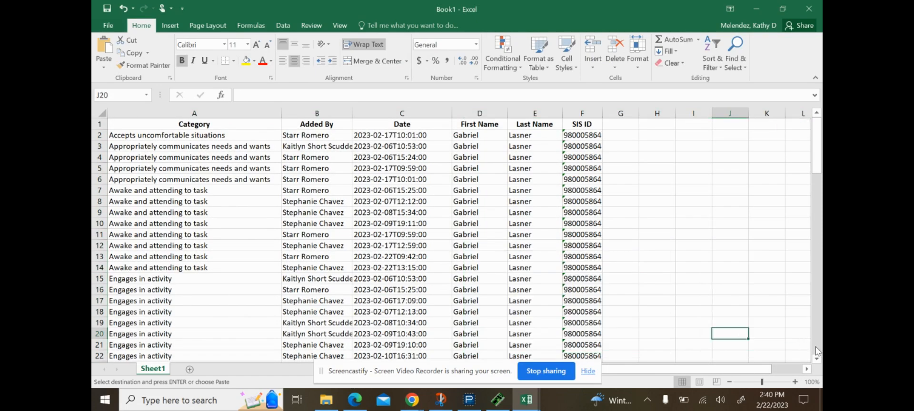
Go to the end of the pasted positive records and select cell A93 directly below the last one
scroll(816, 346, down, 15)
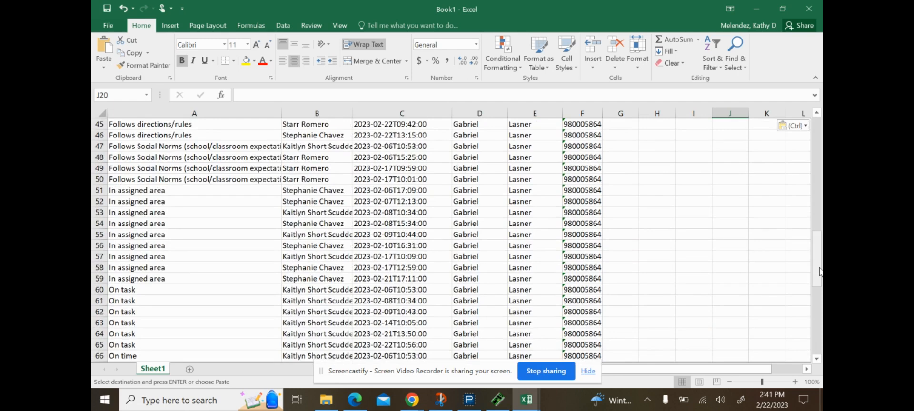
scroll(819, 271, down, 9)
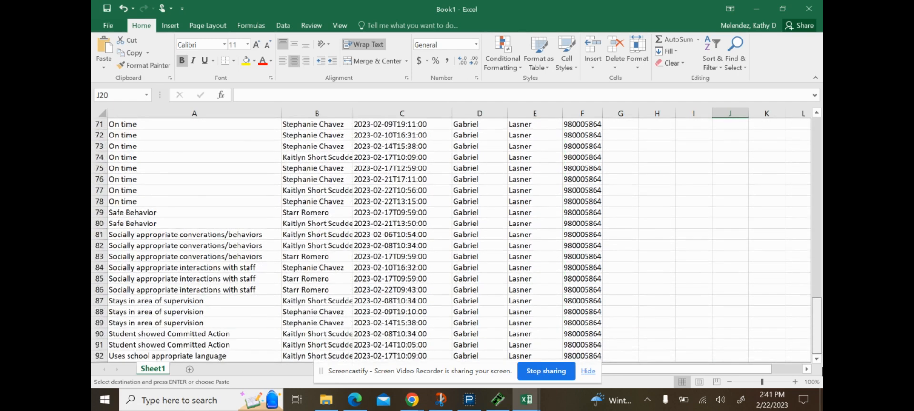
key(ctrl+v)
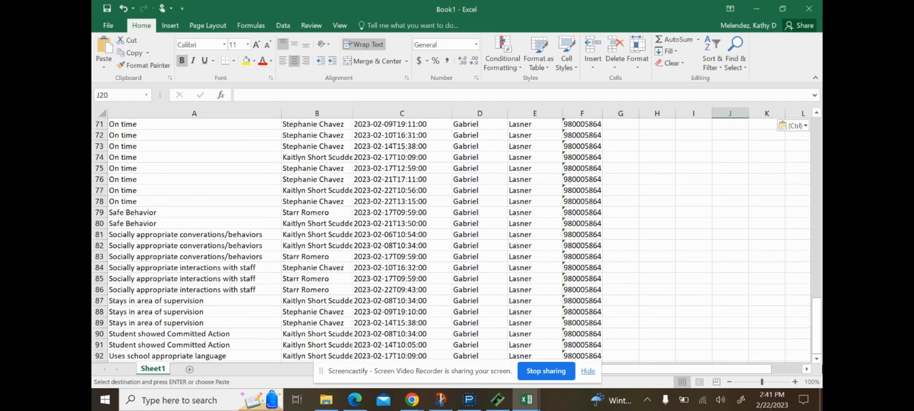
click(99, 356)
key(Down)
key(Down)
key(Down)
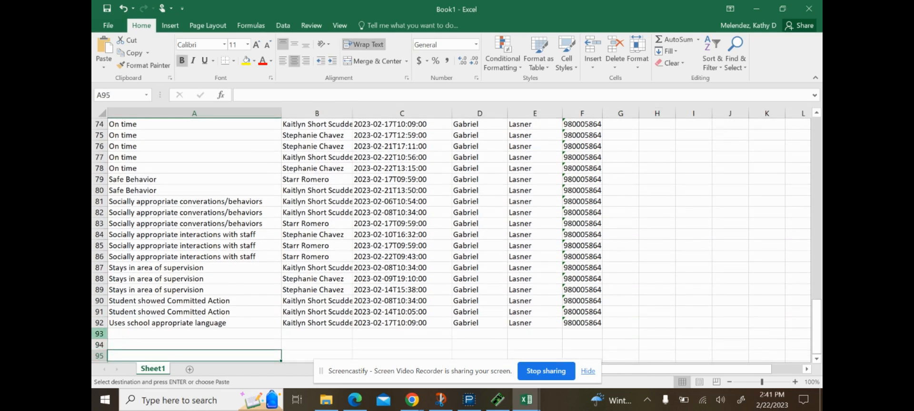
click(114, 334)
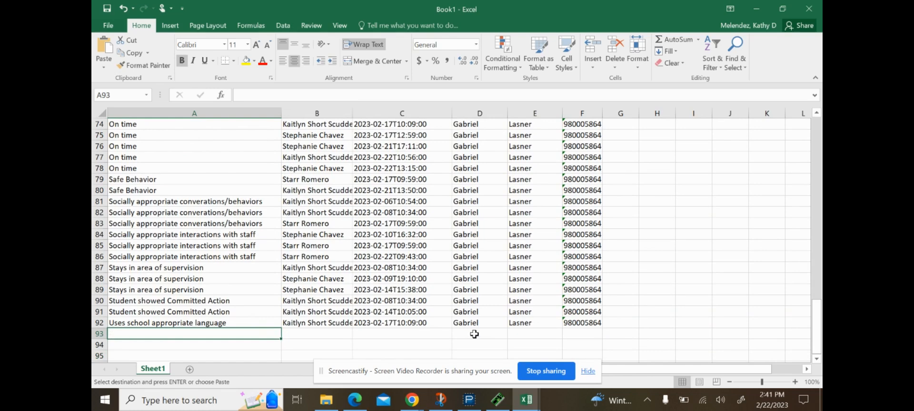
Copy the needs work 022223 records from row 9 through the last record, Category to SIS ID, and paste them into Book1 at A93
click(529, 402)
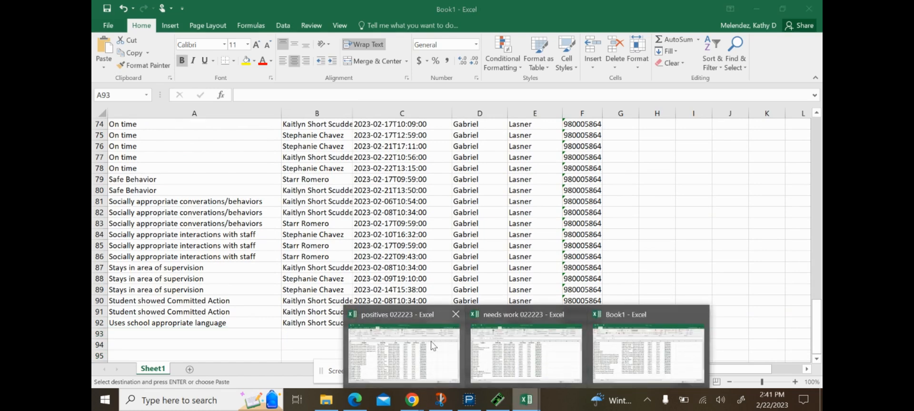
click(538, 346)
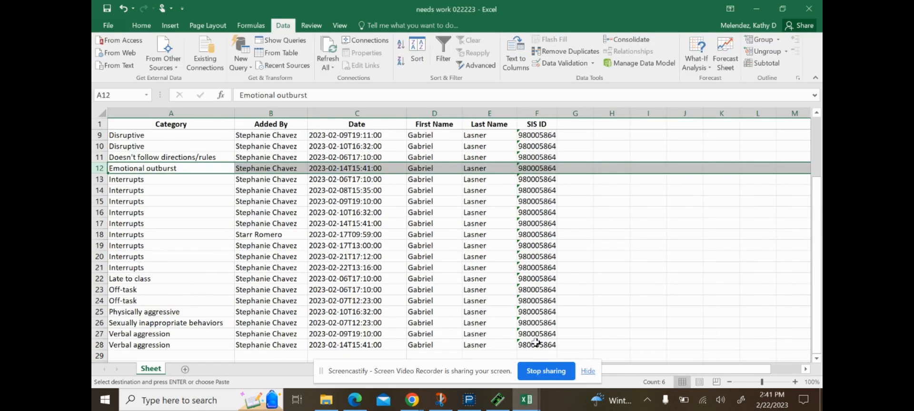
click(123, 137)
drag(123, 136, 546, 351)
key(ctrl+c)
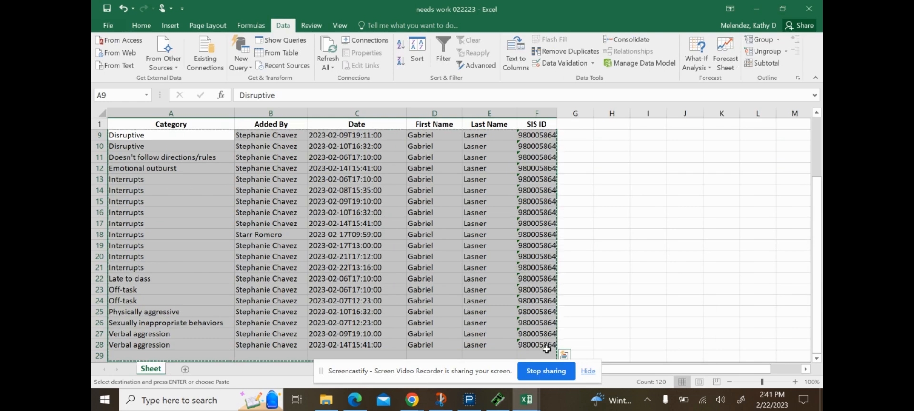
click(525, 403)
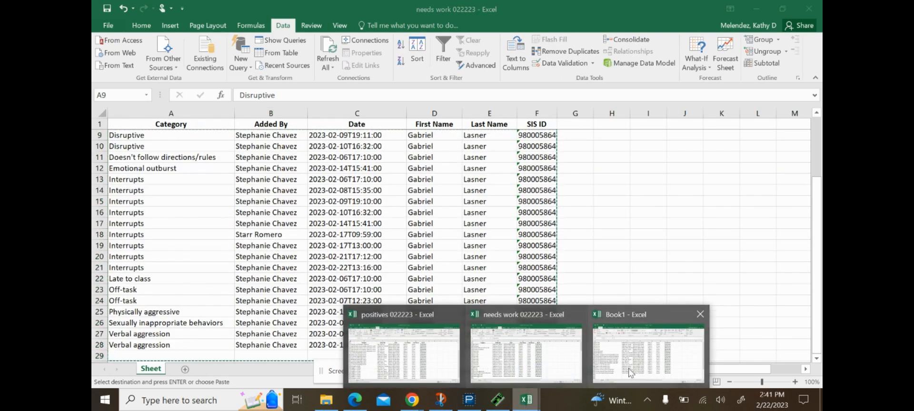
click(648, 355)
click(182, 336)
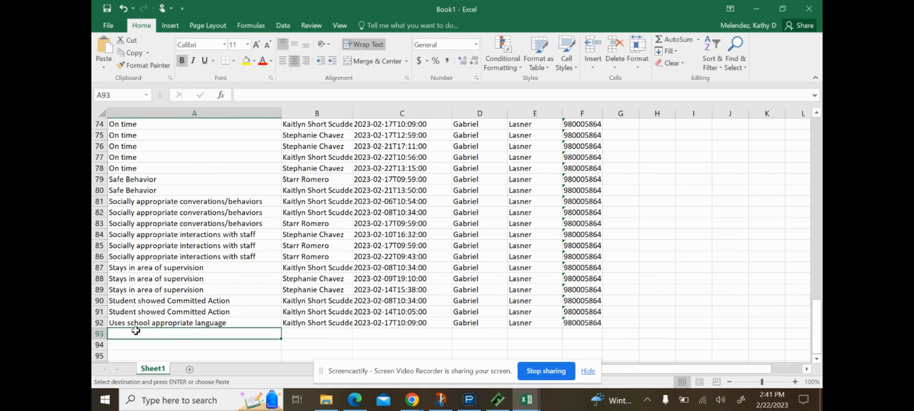
key(ctrl+v)
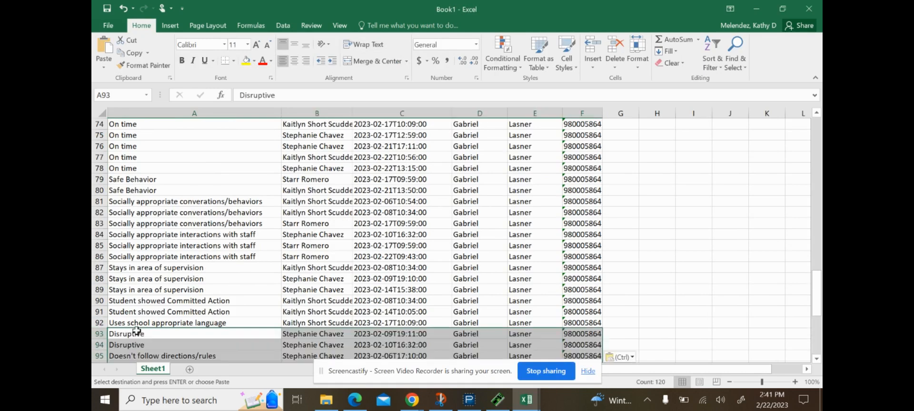
drag(821, 302, 821, 152)
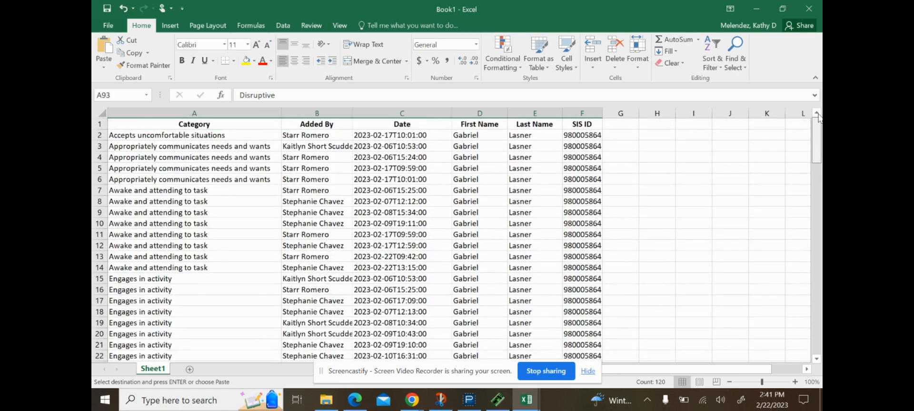
Save the new workbook as combined behaviors 022223 in the G.L. fbabip 8th grade OneDrive folder
click(108, 25)
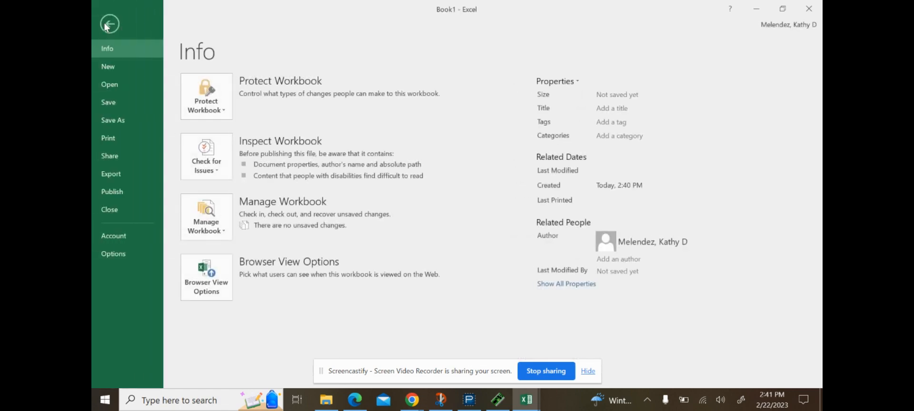
click(122, 120)
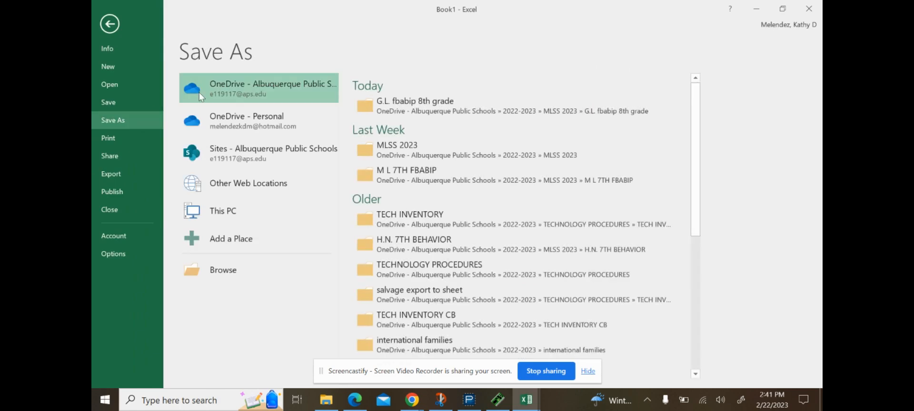
click(428, 105)
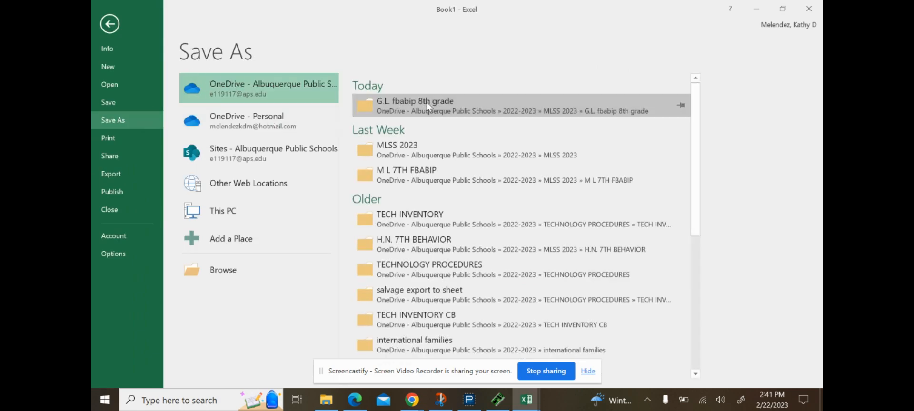
text(combined behaviors 022)
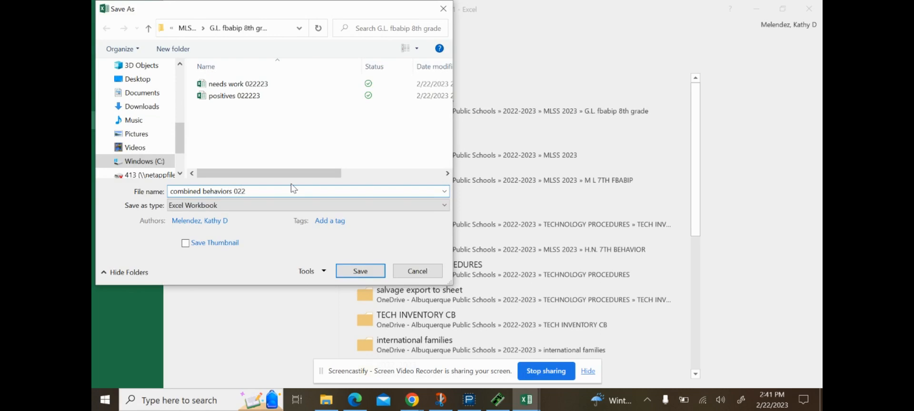
text(3)
key(ctrl+a)
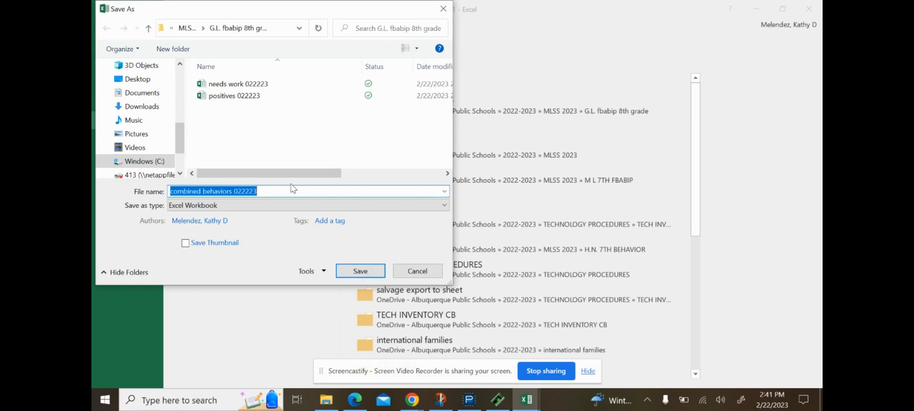
click(360, 271)
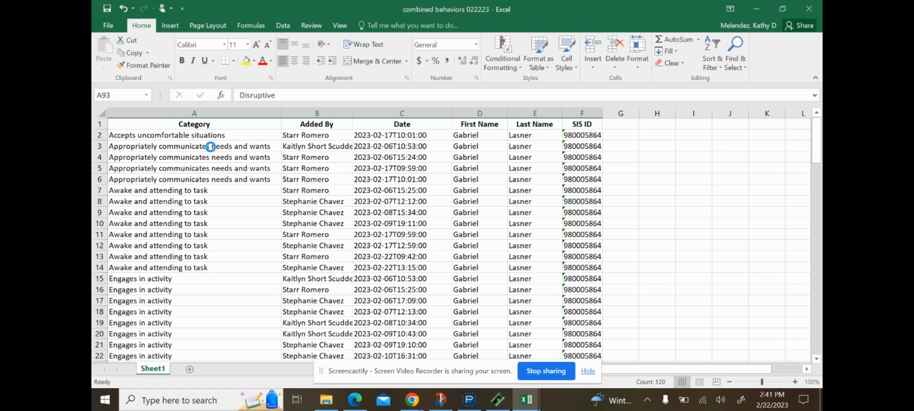
Sort the entire combined sheet with headers by Date and then by Category, both by values from A to Z
click(100, 110)
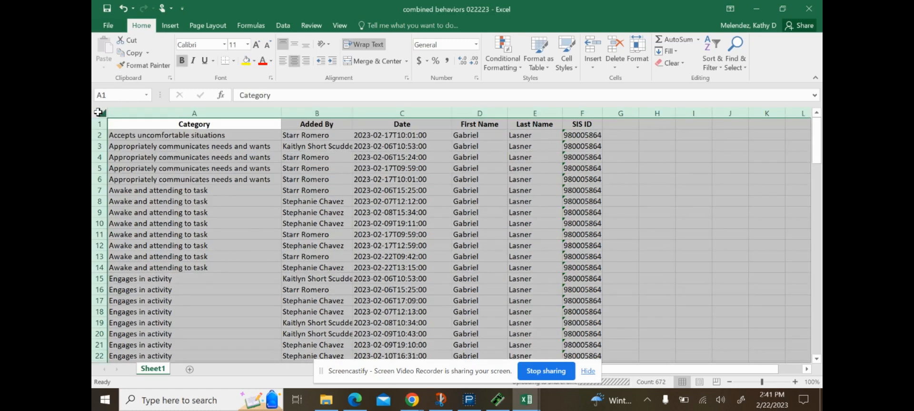
click(282, 26)
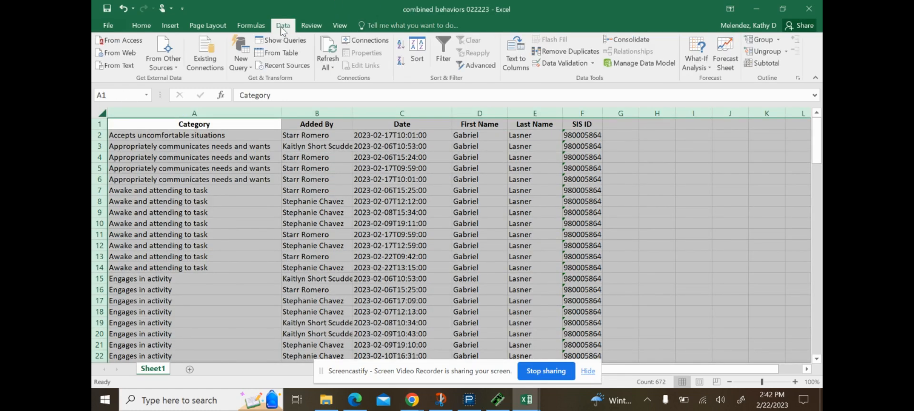
click(418, 67)
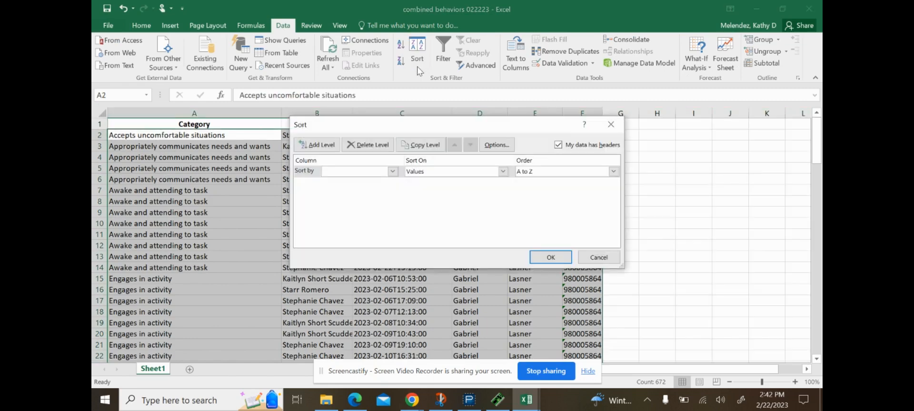
click(391, 172)
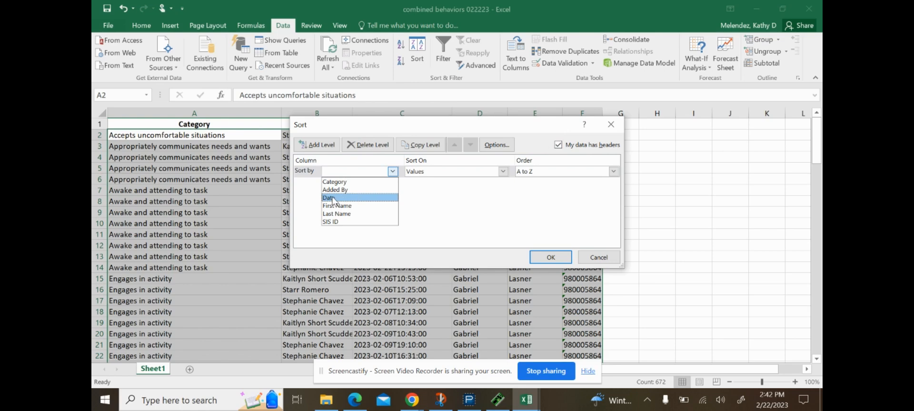
click(334, 199)
click(316, 149)
click(392, 183)
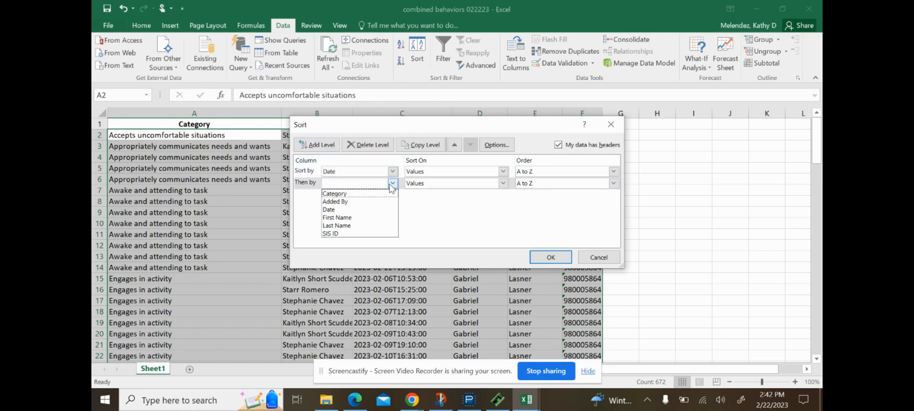
click(354, 194)
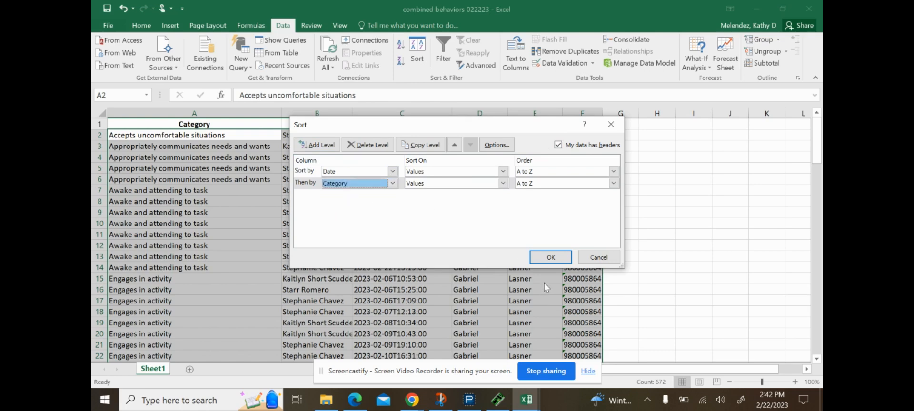
click(551, 257)
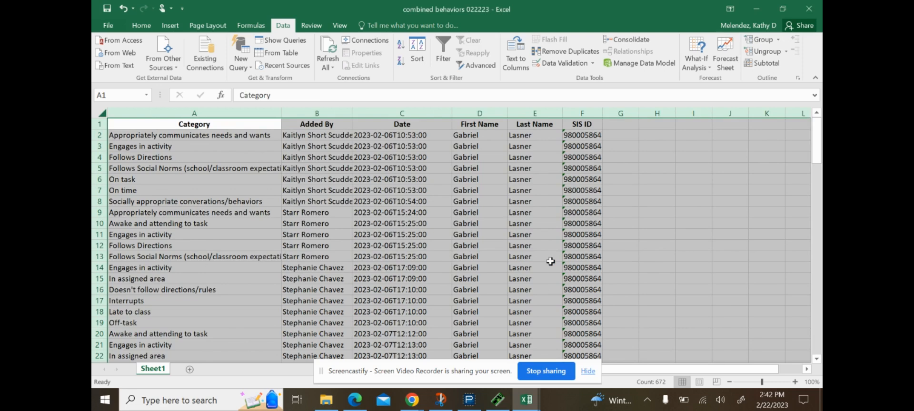
click(656, 268)
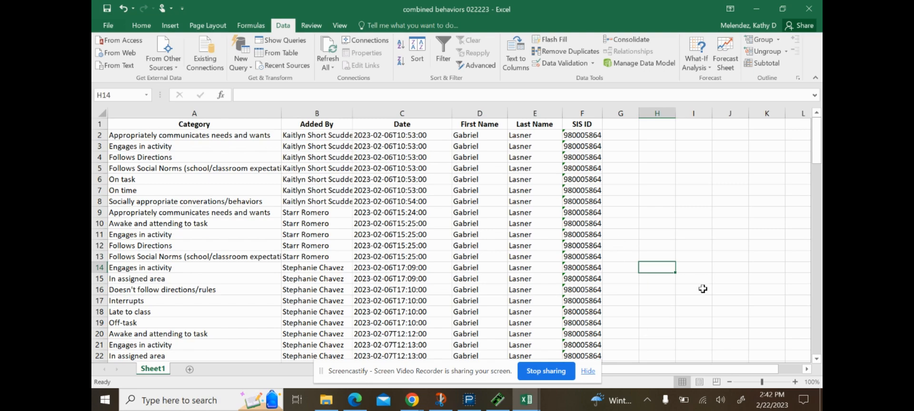
drag(814, 156, 821, 142)
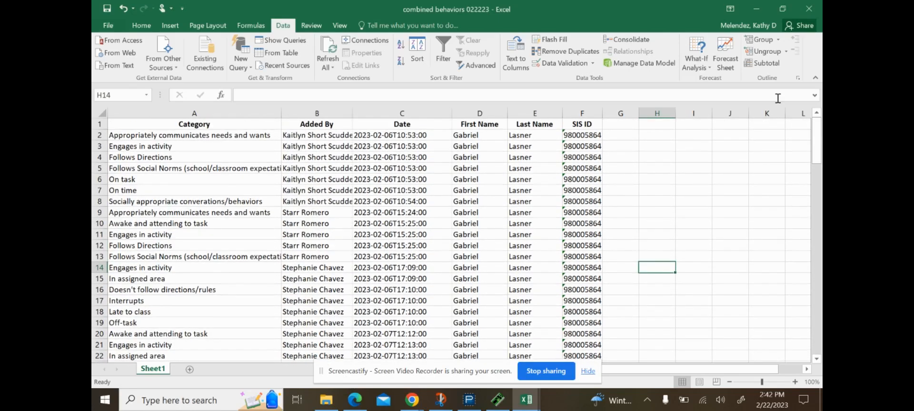